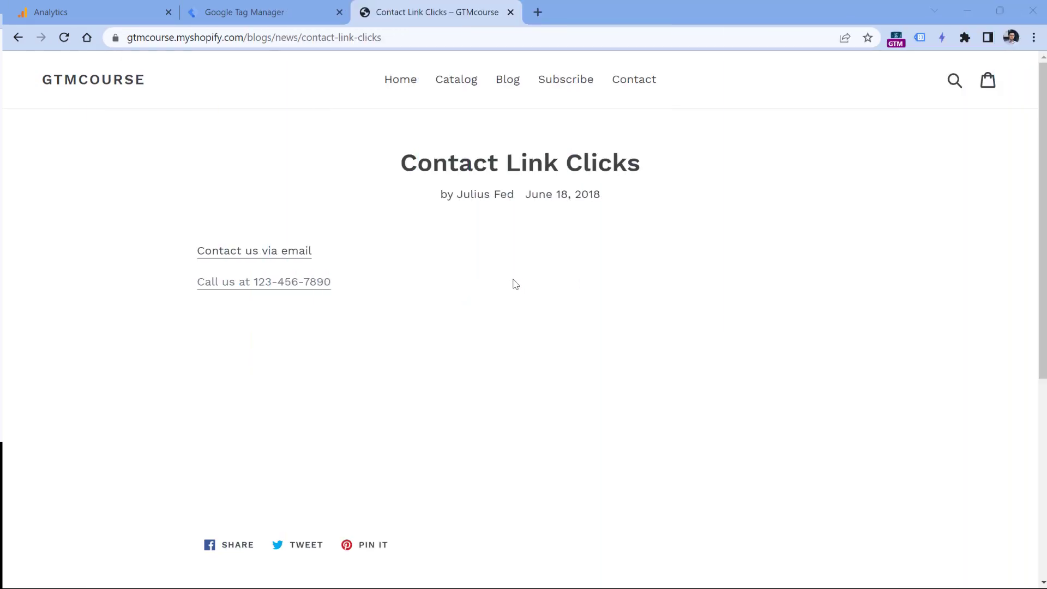
Step: Inspect the contact page phone link's tel: href in DevTools, then return to GTM Triggers
left_click(269, 287)
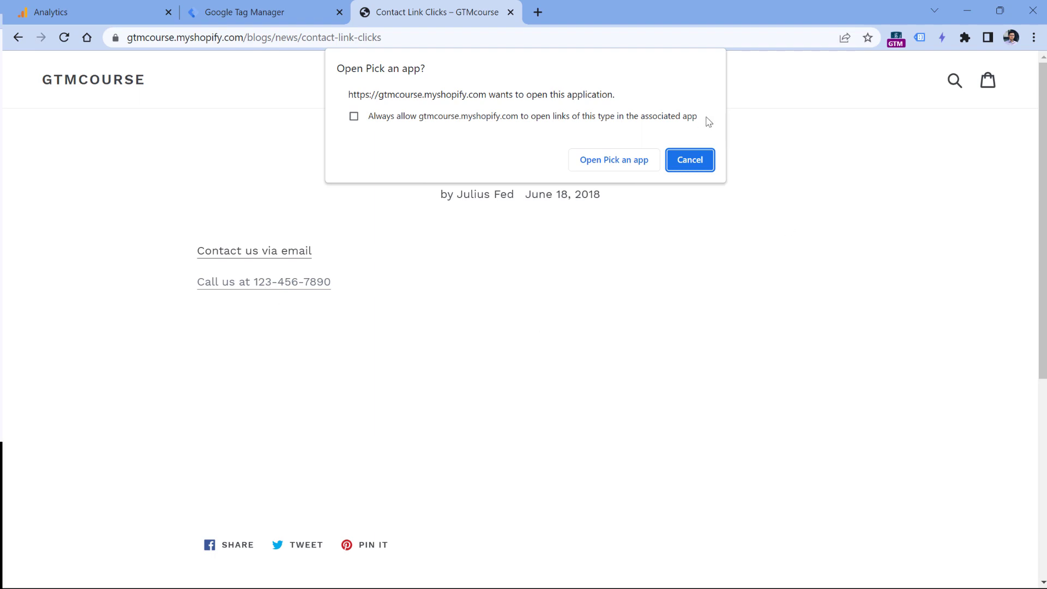
left_click(699, 168)
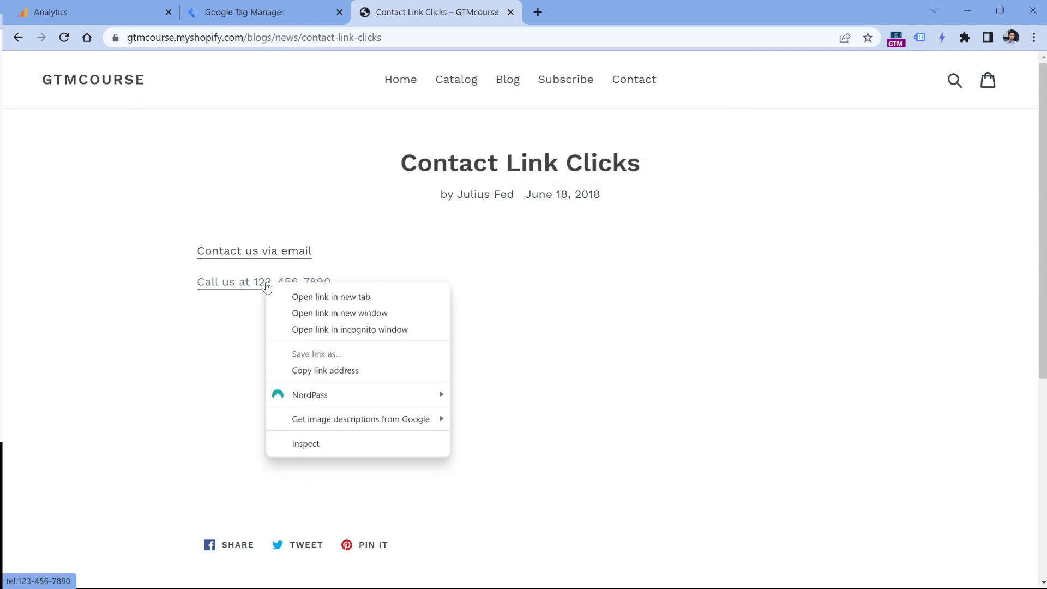
right_click(265, 284)
left_click(305, 444)
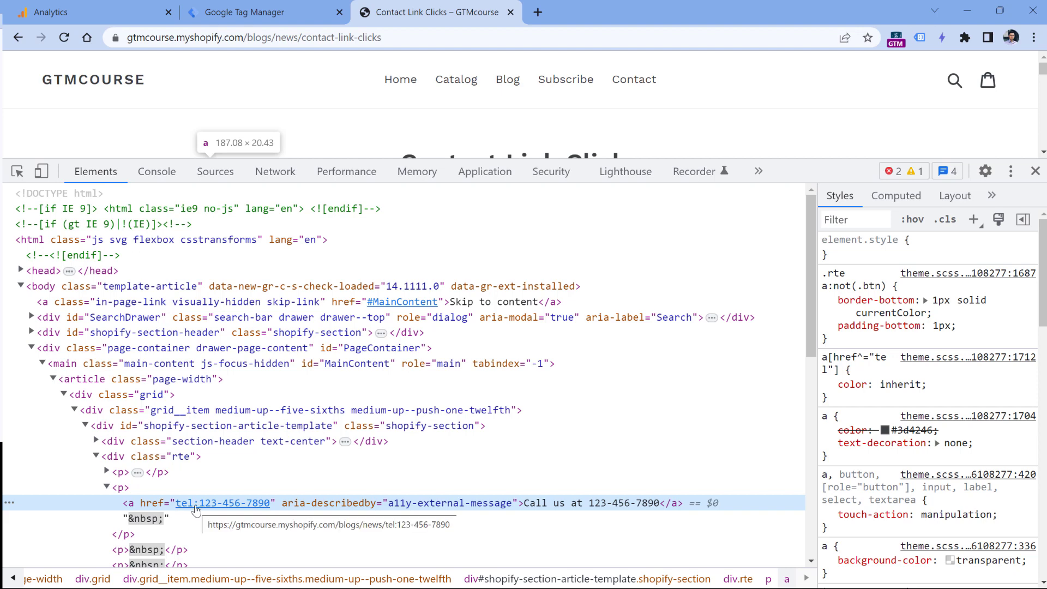
left_click(277, 7)
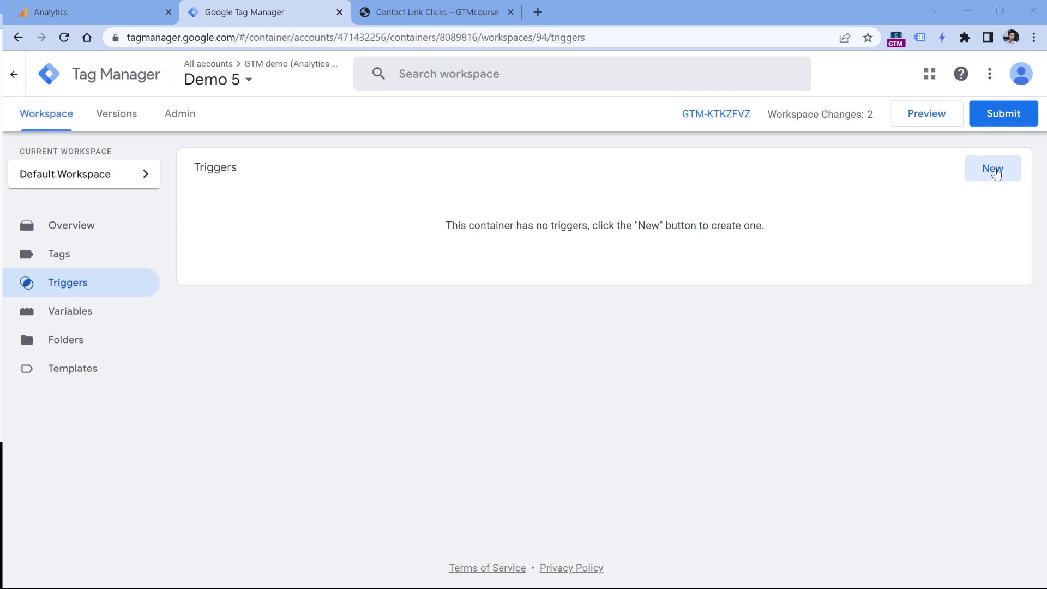
Step: Create a Just Links trigger firing on some link clicks where Click URL starts with tel:
left_click(994, 171)
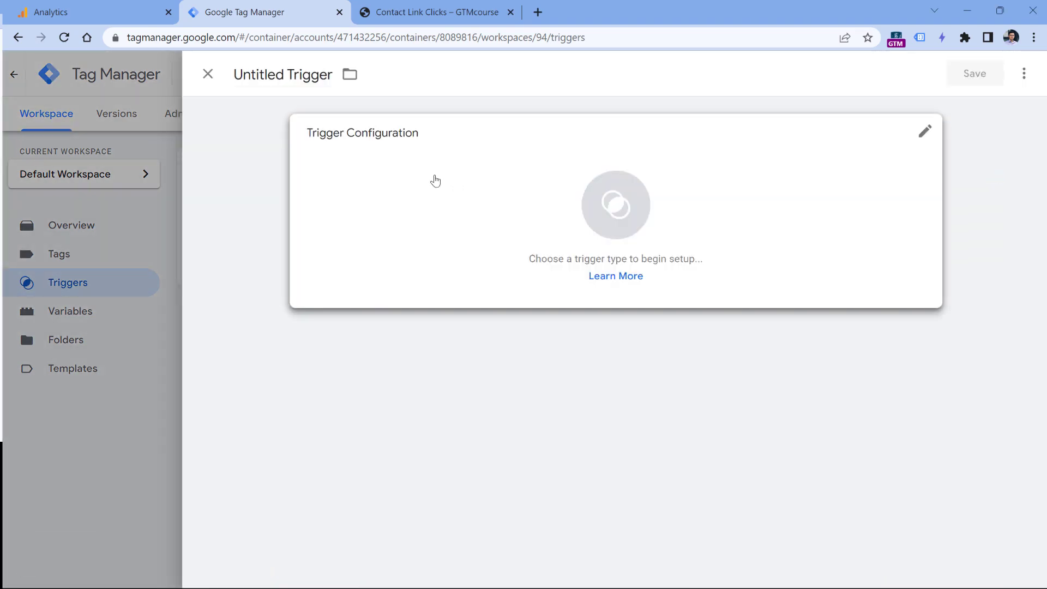
left_click(436, 181)
left_click(671, 441)
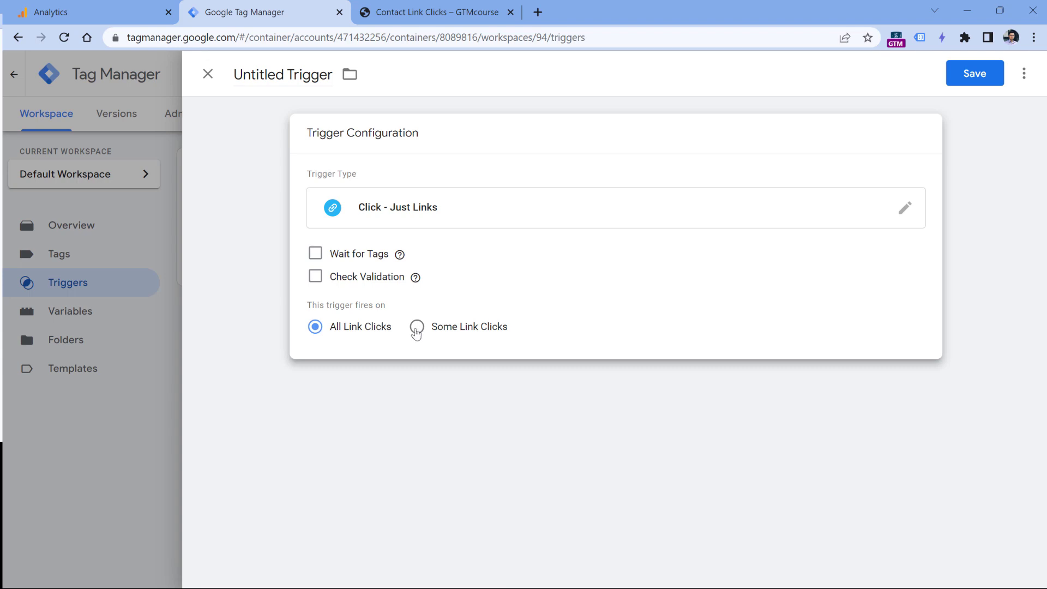
left_click(418, 327)
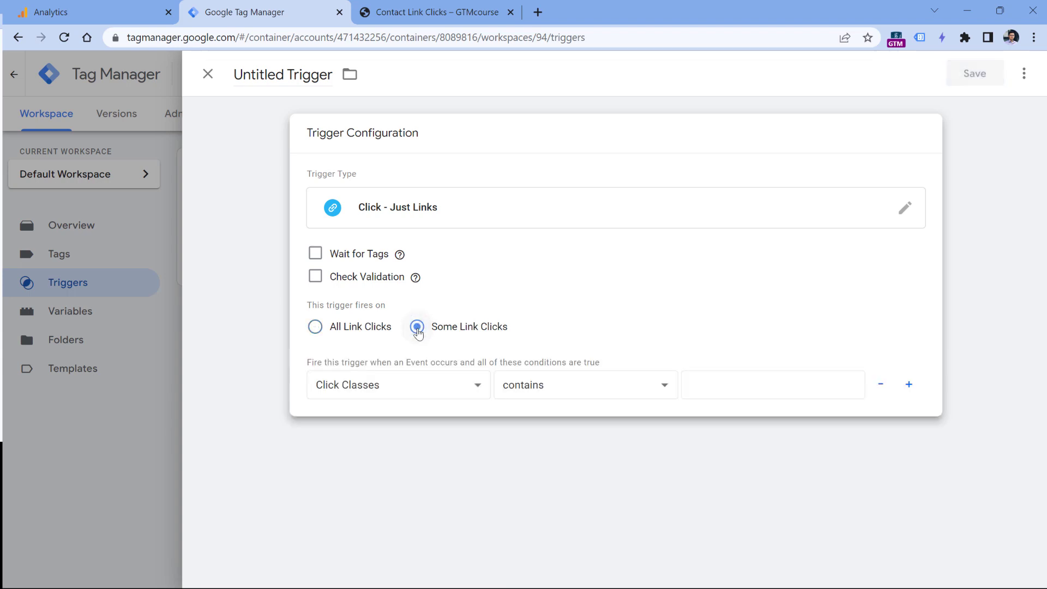
left_click(388, 384)
left_click(361, 243)
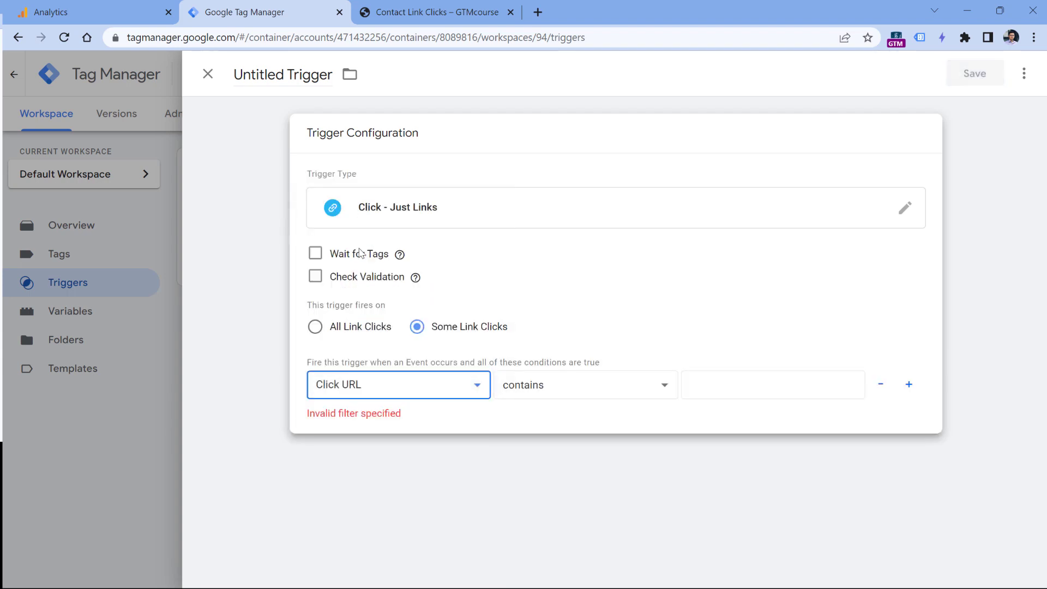
left_click(384, 379)
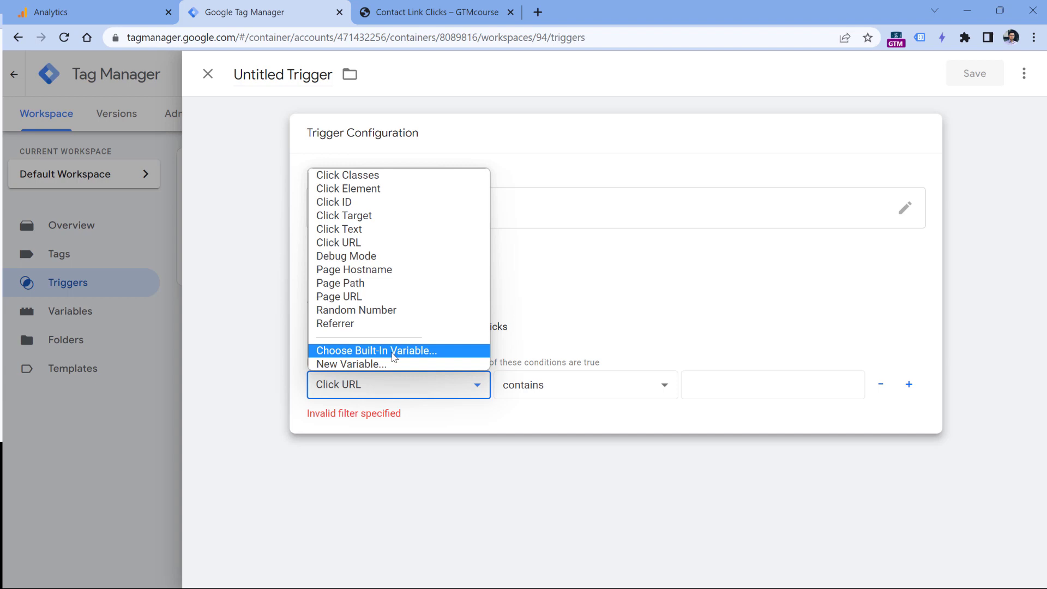
left_click(572, 391)
left_click(577, 384)
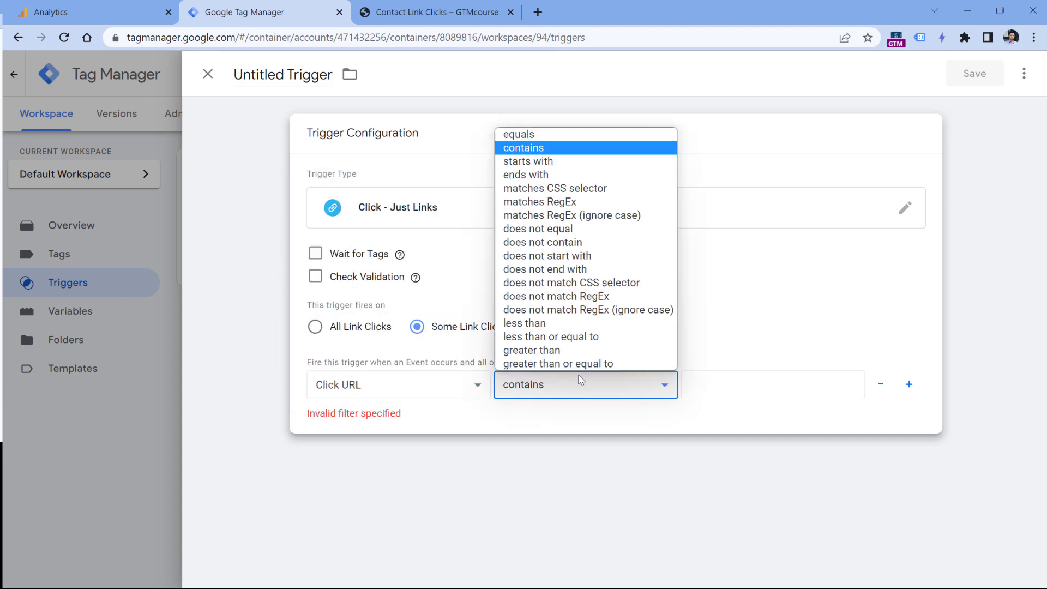
left_click(545, 161)
left_click(736, 387)
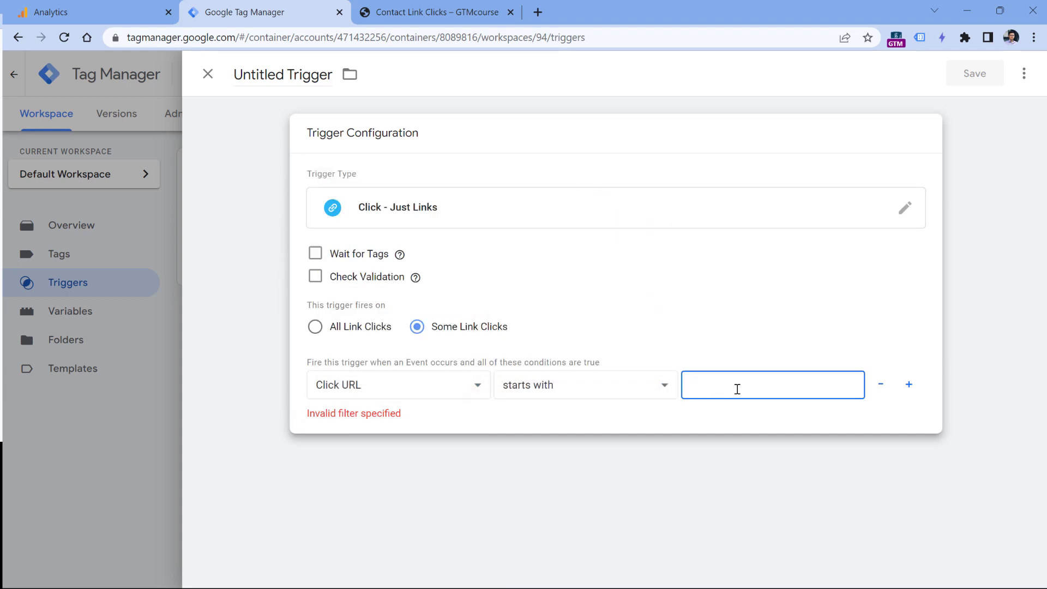
type("tel:")
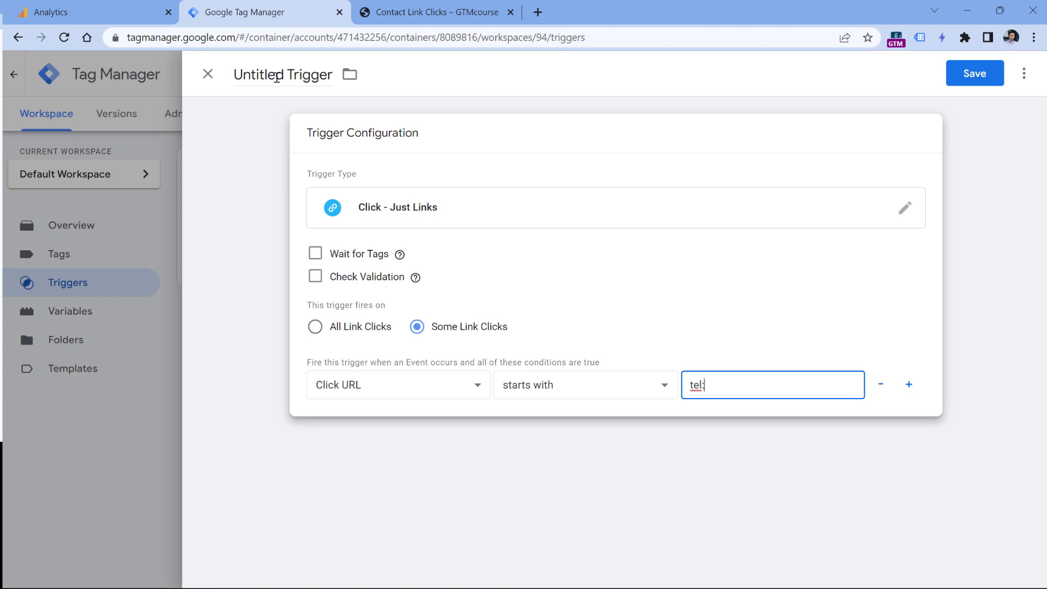
Step: Name the trigger 'Link click - phone number' and save it
left_click(277, 77)
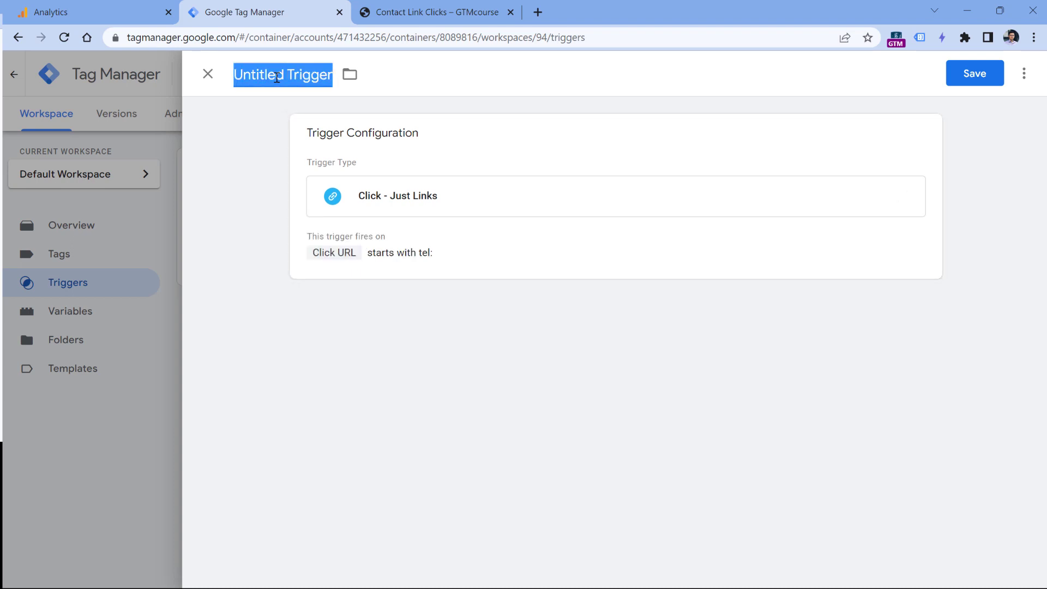
type("Link click - phone number")
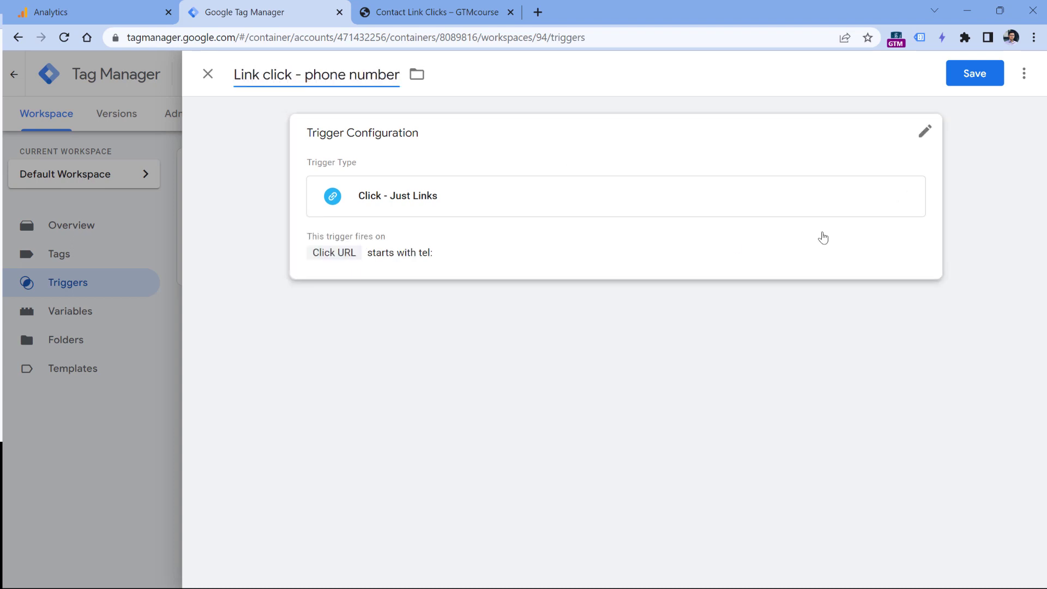
left_click(979, 82)
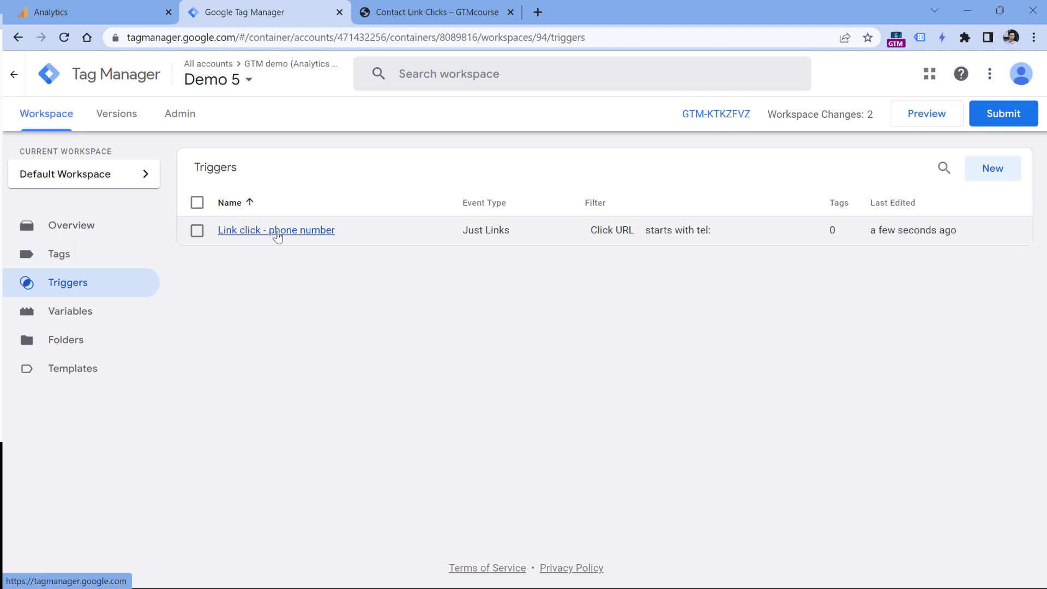
Step: Open the Demo 5 workspace's Tags list from the sidebar
left_click(60, 257)
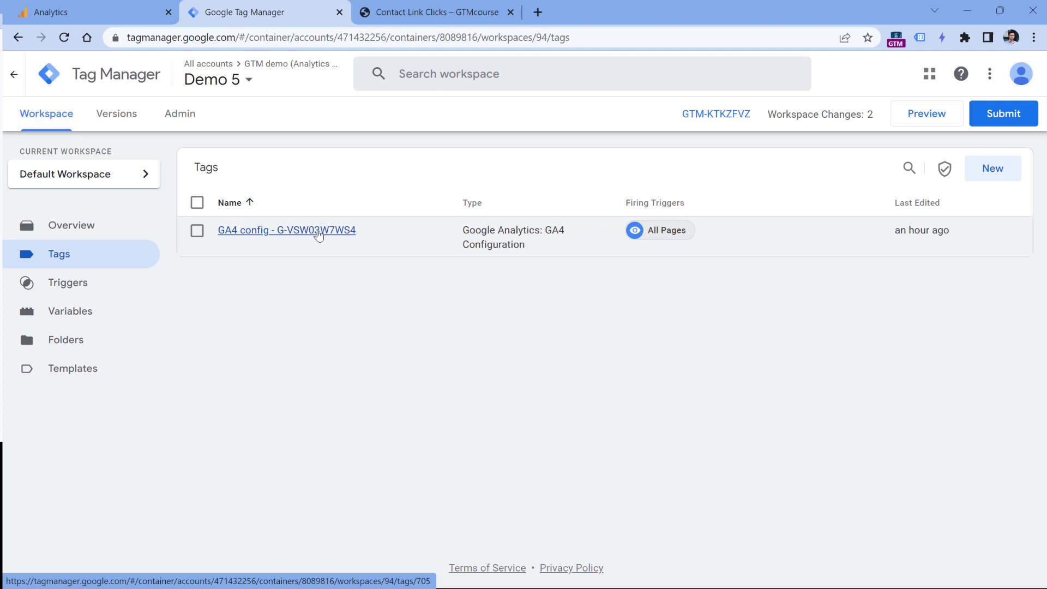
Step: Start a GA4 Event tag using the GA4 config tag with event name phone_link_click
left_click(993, 174)
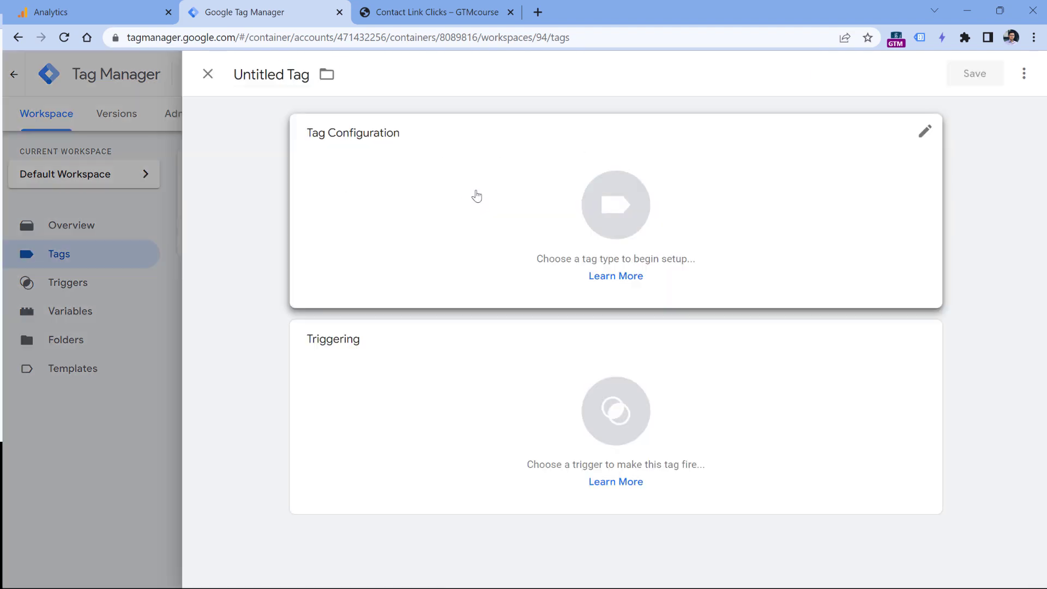
left_click(402, 182)
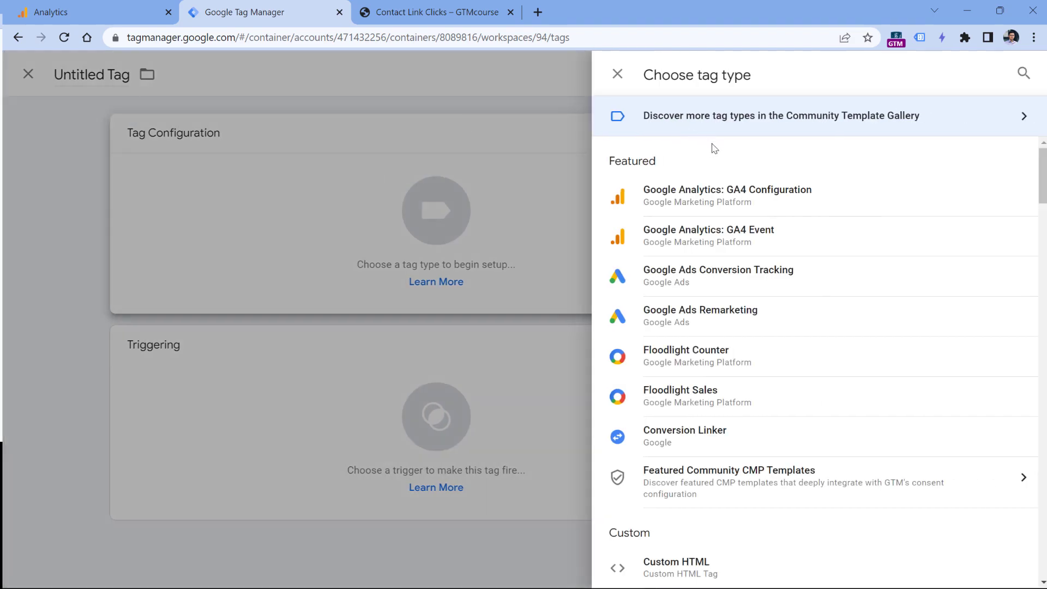
left_click(715, 242)
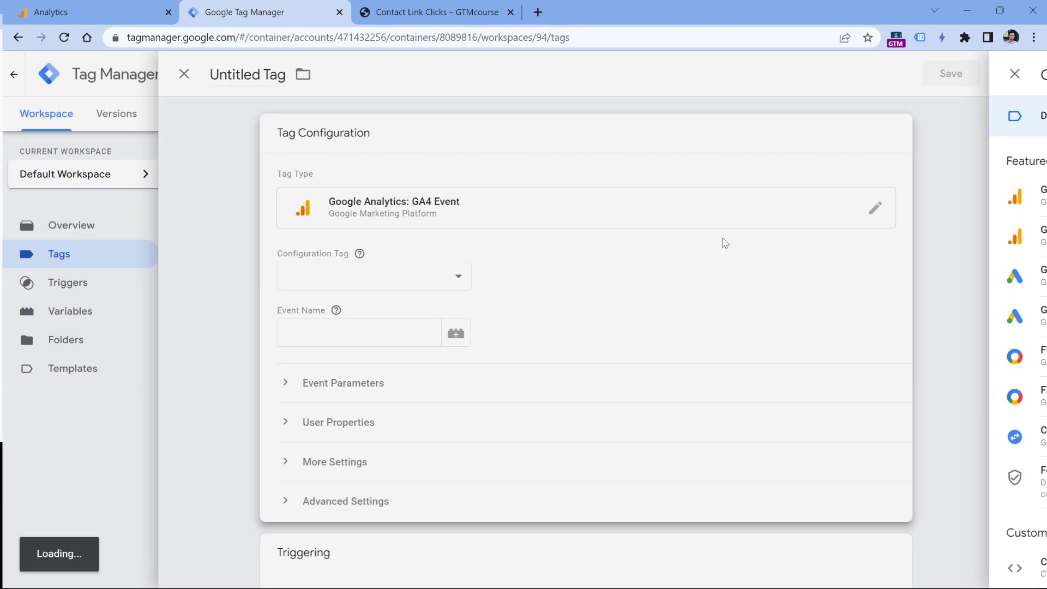
left_click(387, 279)
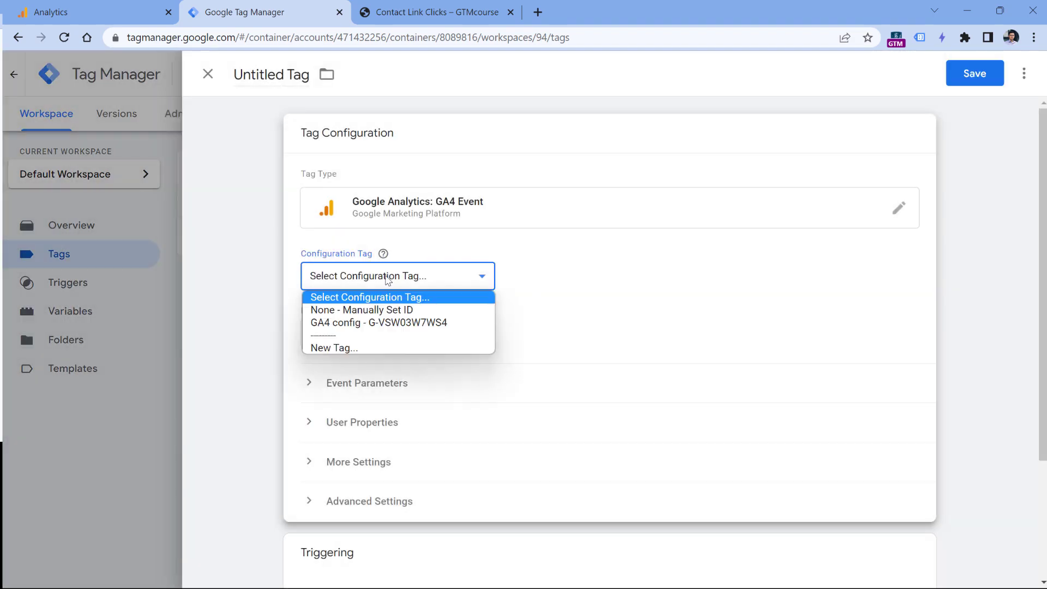
left_click(390, 323)
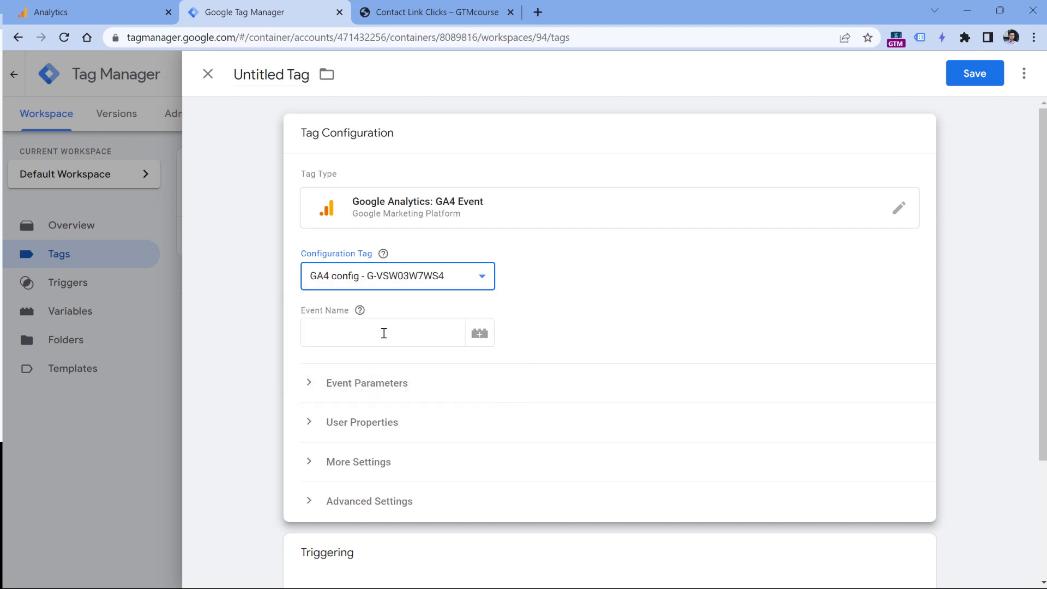
left_click(382, 333)
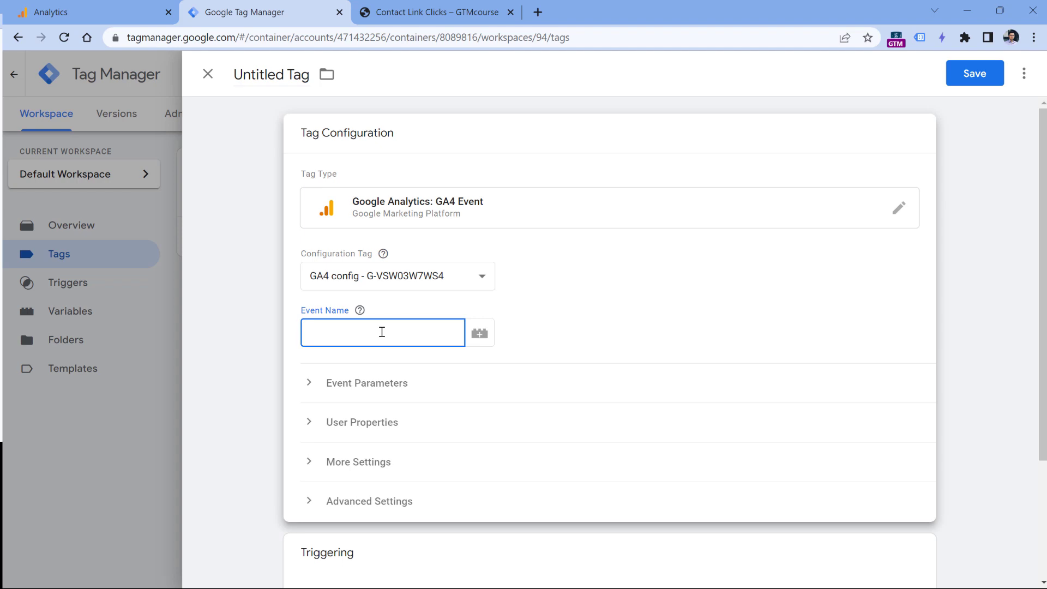
type("phone_link_click")
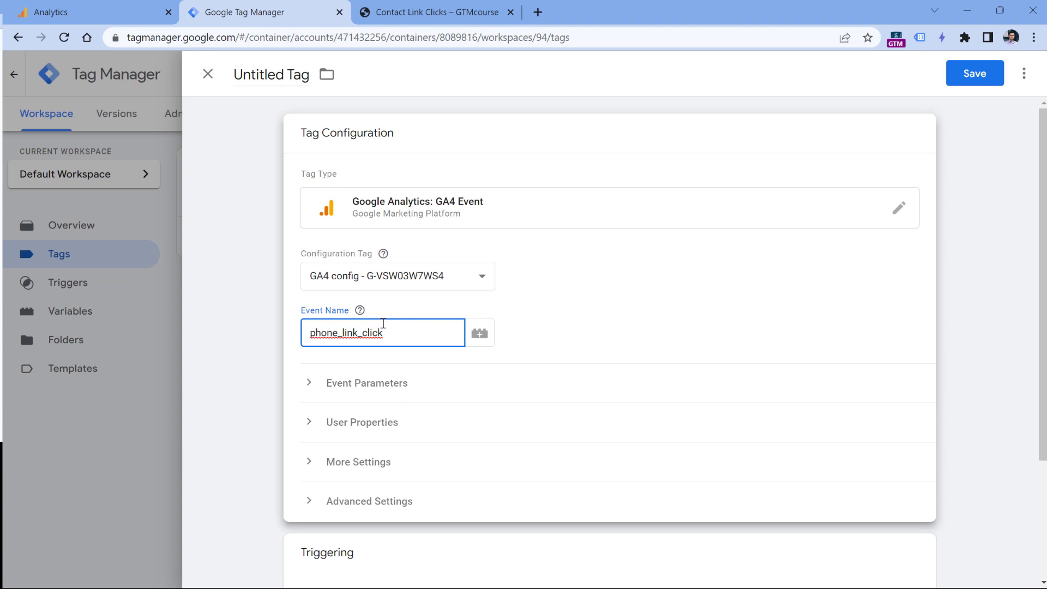
left_click(437, 12)
key("F12")
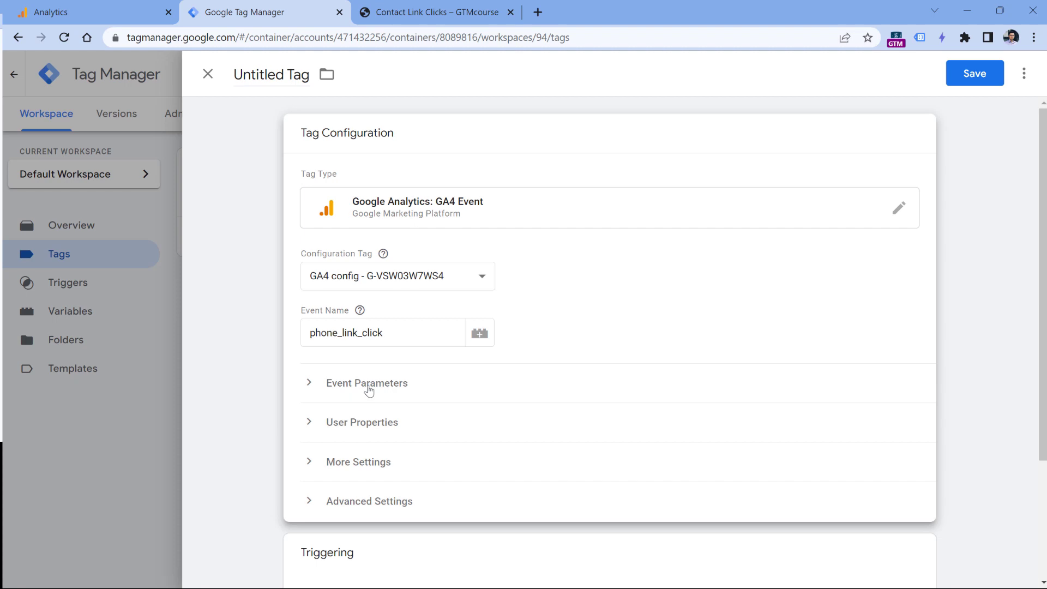
Step: Add event parameters link_url = {{Click URL}} and link_text = {{Click Text}} to the tag
left_click(366, 384)
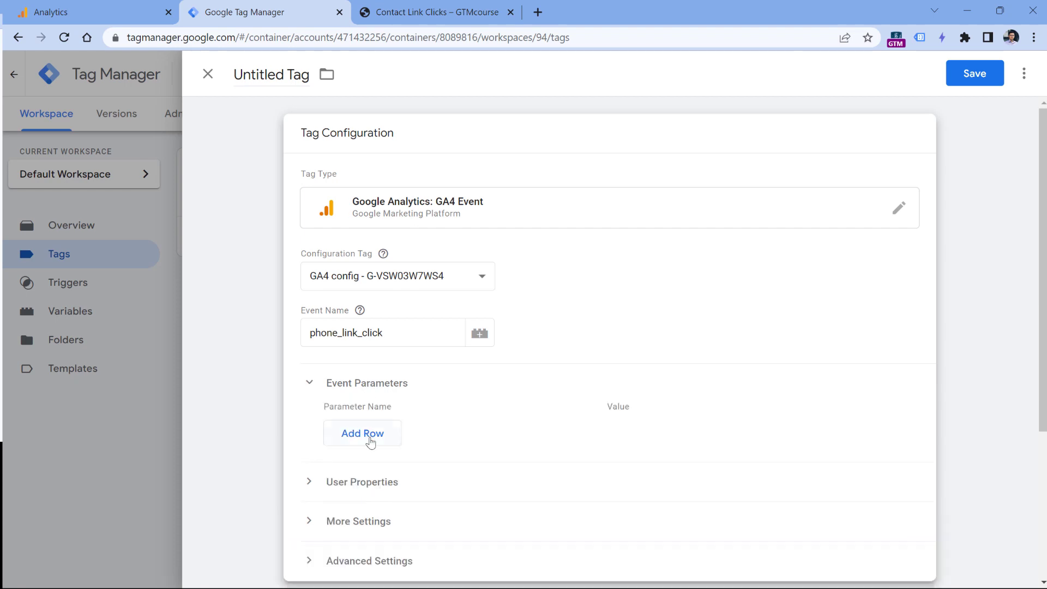
left_click(370, 440)
left_click(371, 430)
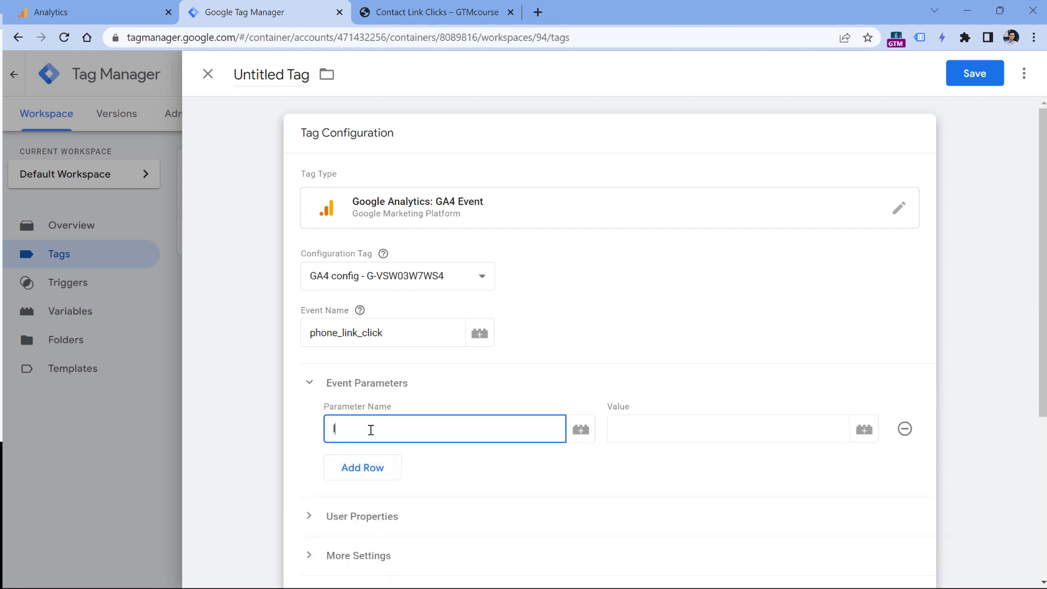
type("link_url")
left_click(362, 468)
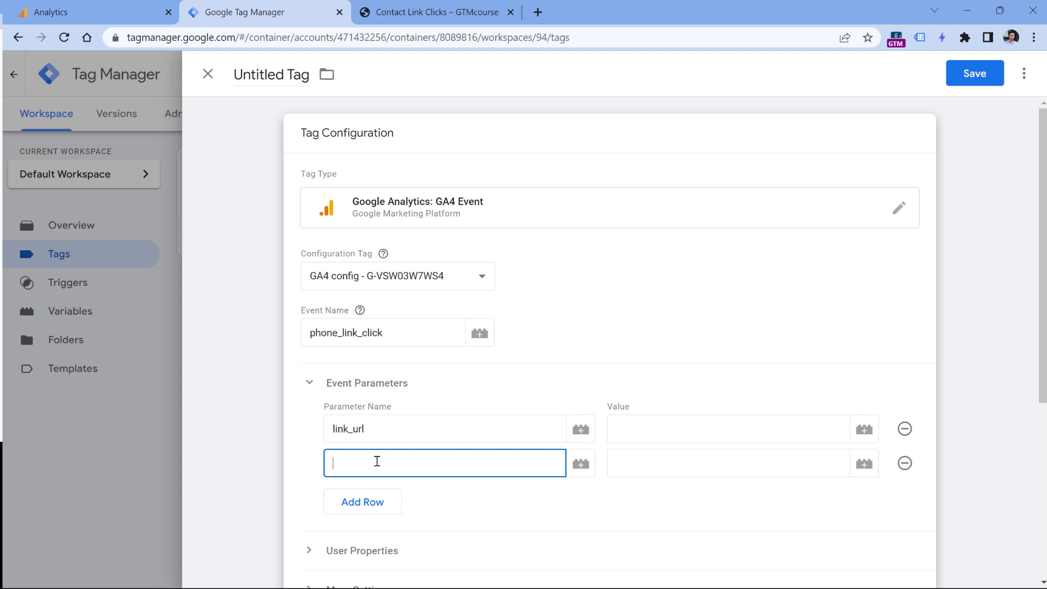
type("link_text")
left_click(866, 435)
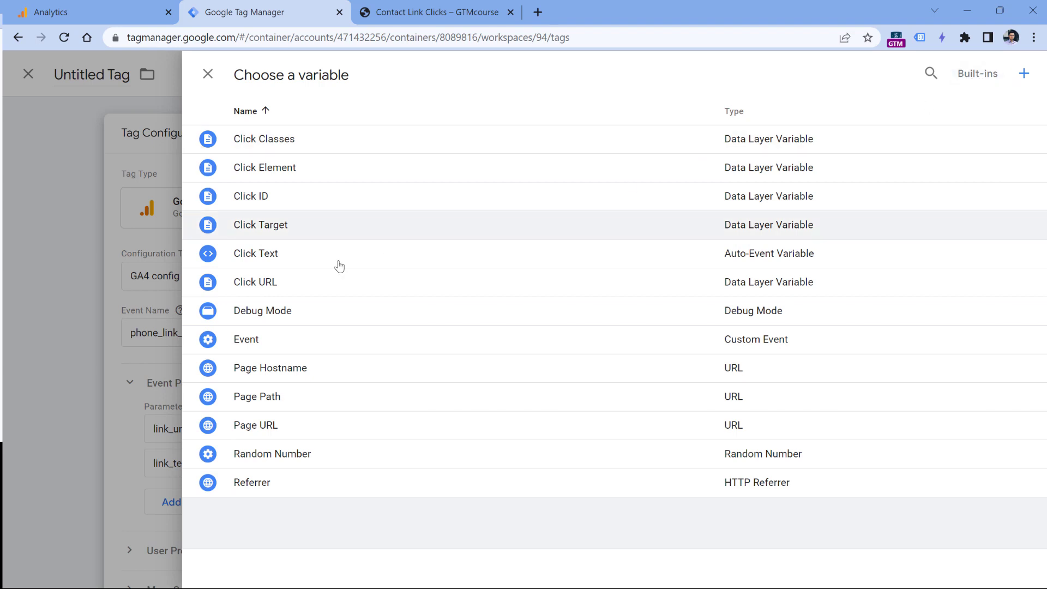
left_click(253, 284)
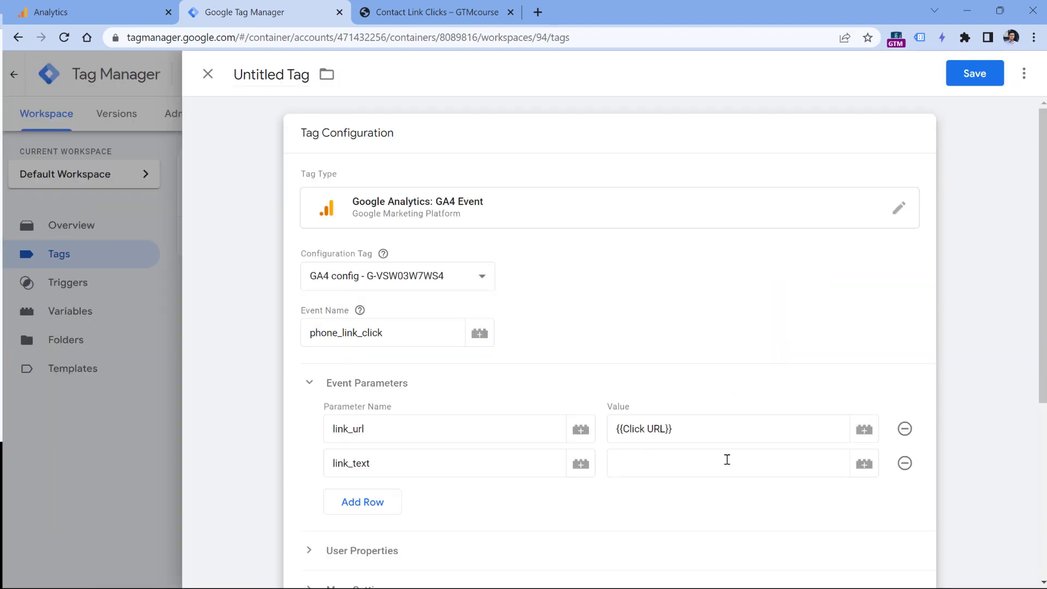
left_click(865, 465)
left_click(256, 254)
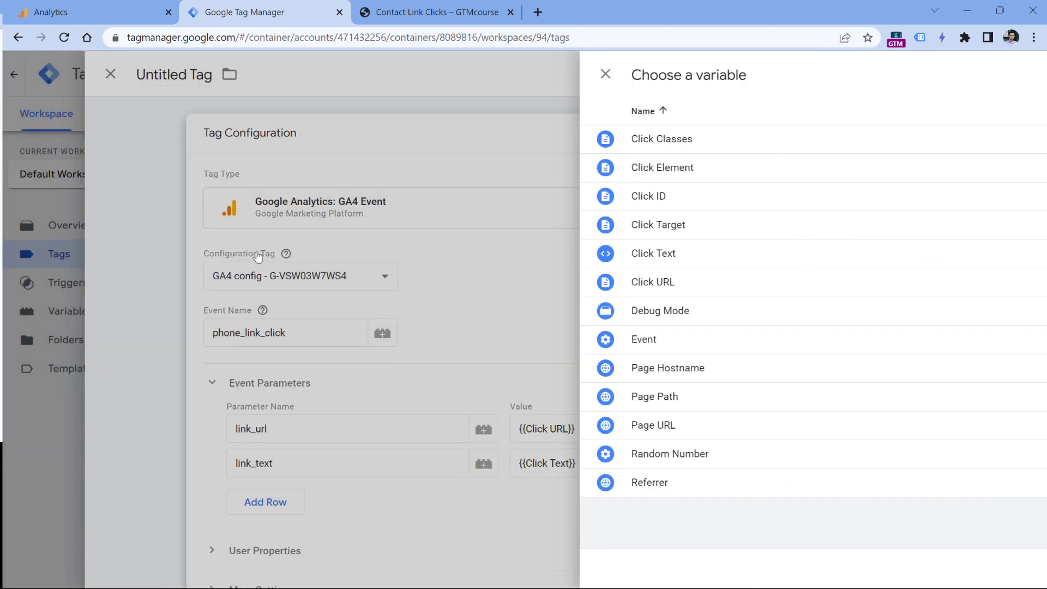
scroll(524, 295, "down", 5)
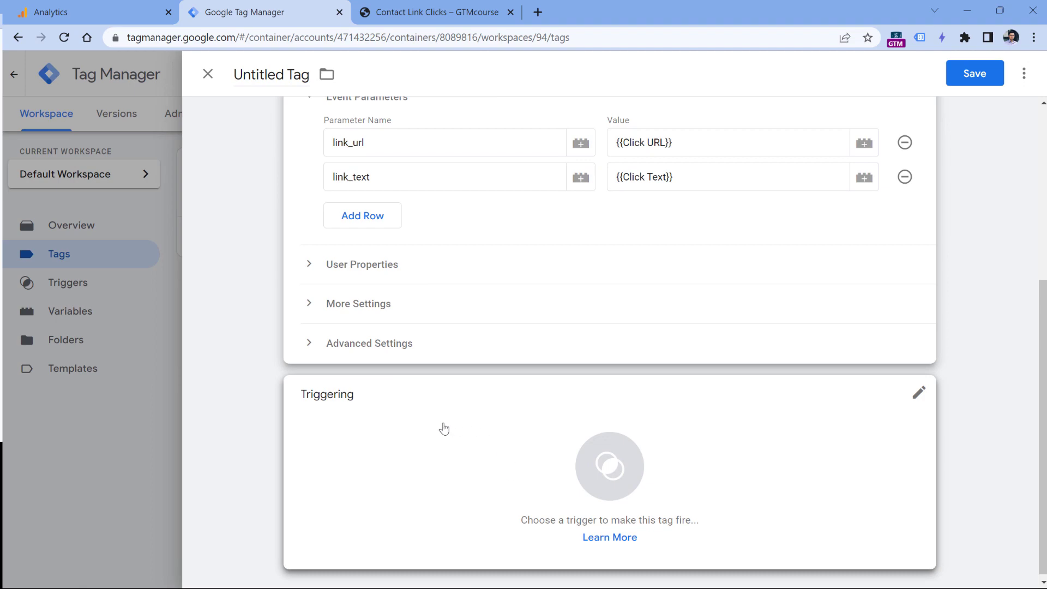
Step: Fire the tag on 'Link click - phone number', name it 'GA4 event - phone_link_click', and save
left_click(409, 441)
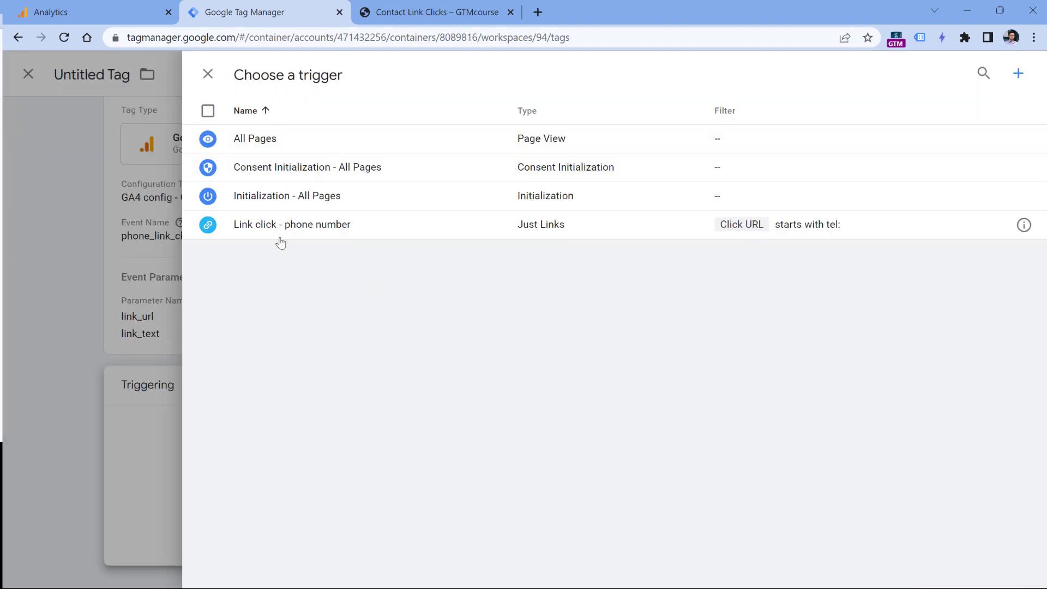
left_click(291, 229)
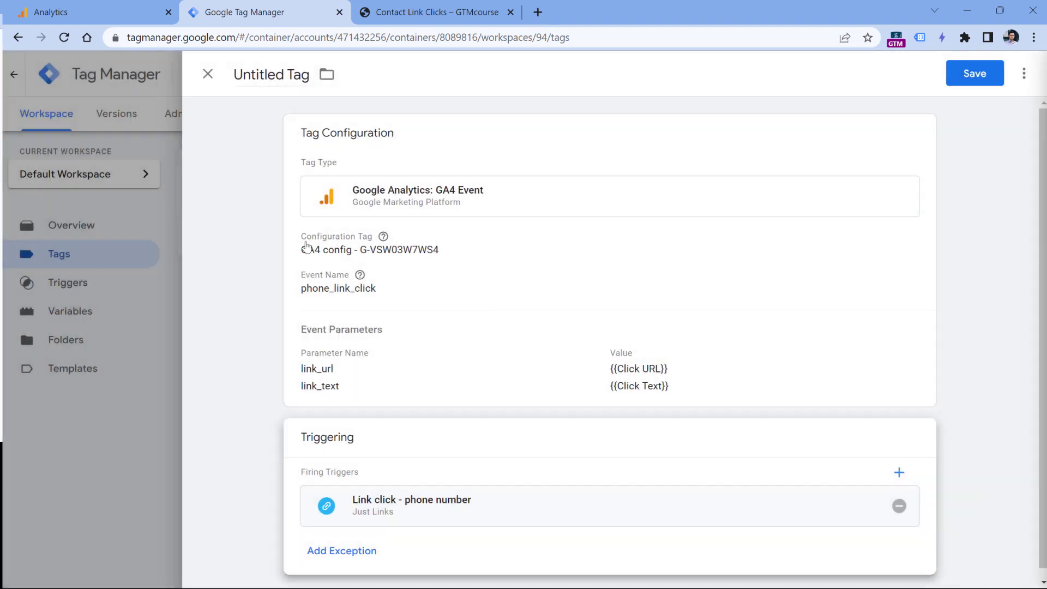
left_click(258, 75)
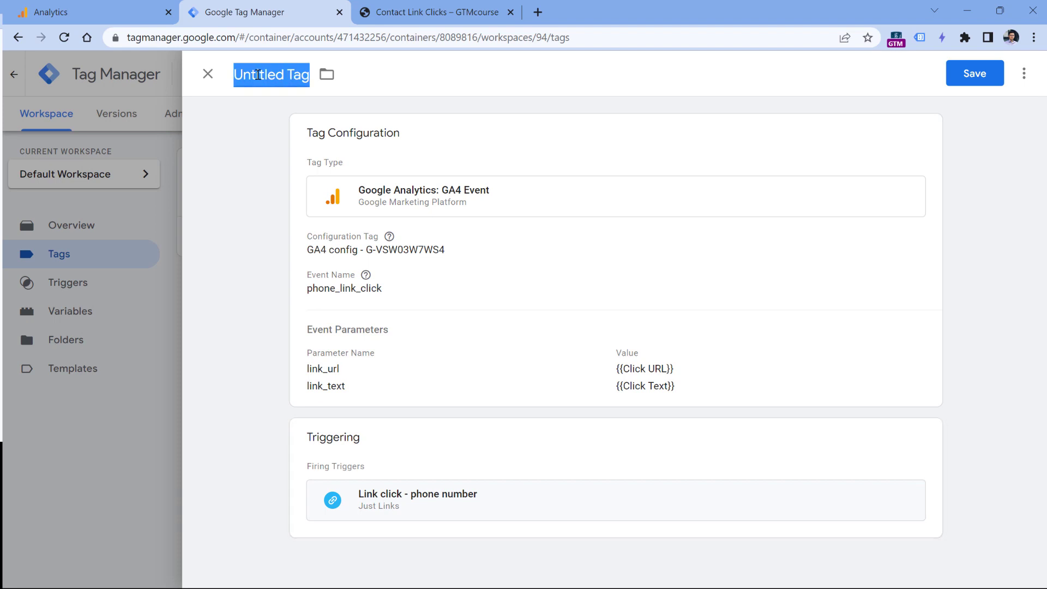
type("GA4 event -")
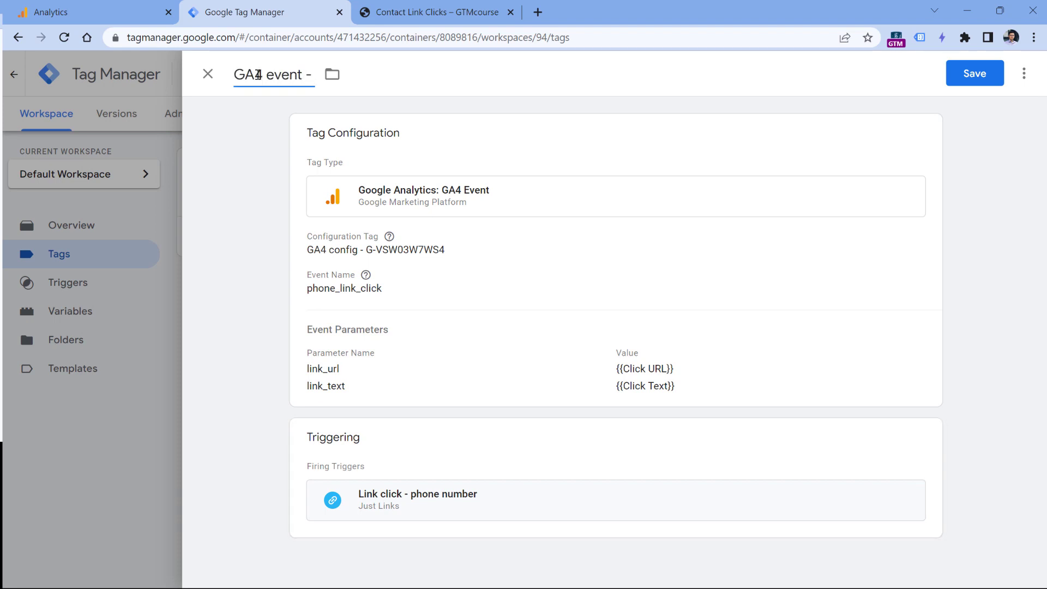
type("phone_link_click")
left_click(974, 74)
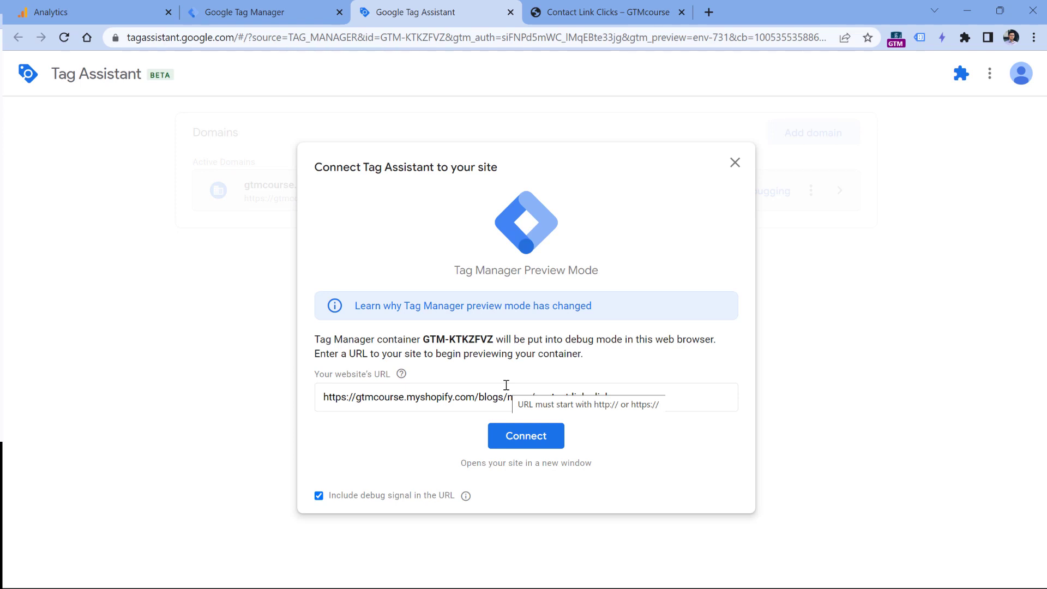
Step: Connect preview to the store and click the phone link, cancelling the app prompt
left_click(525, 437)
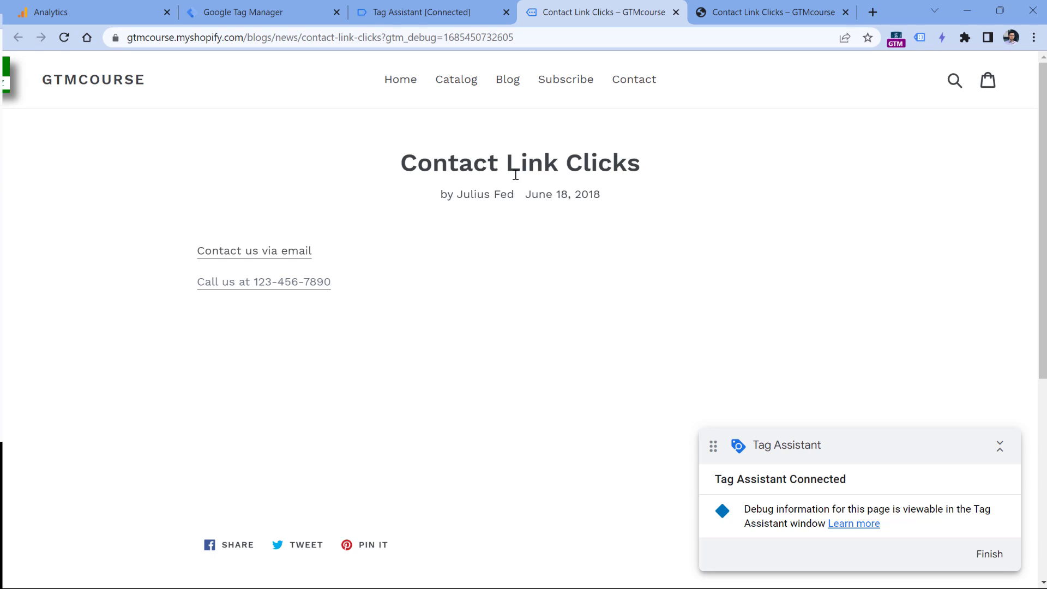
left_click(264, 290)
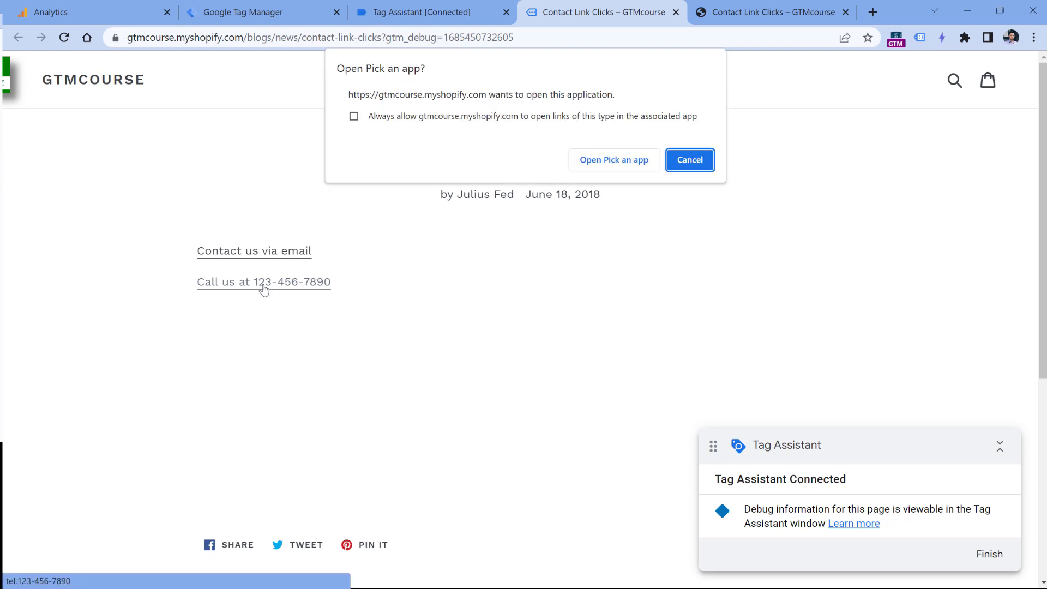
left_click(700, 158)
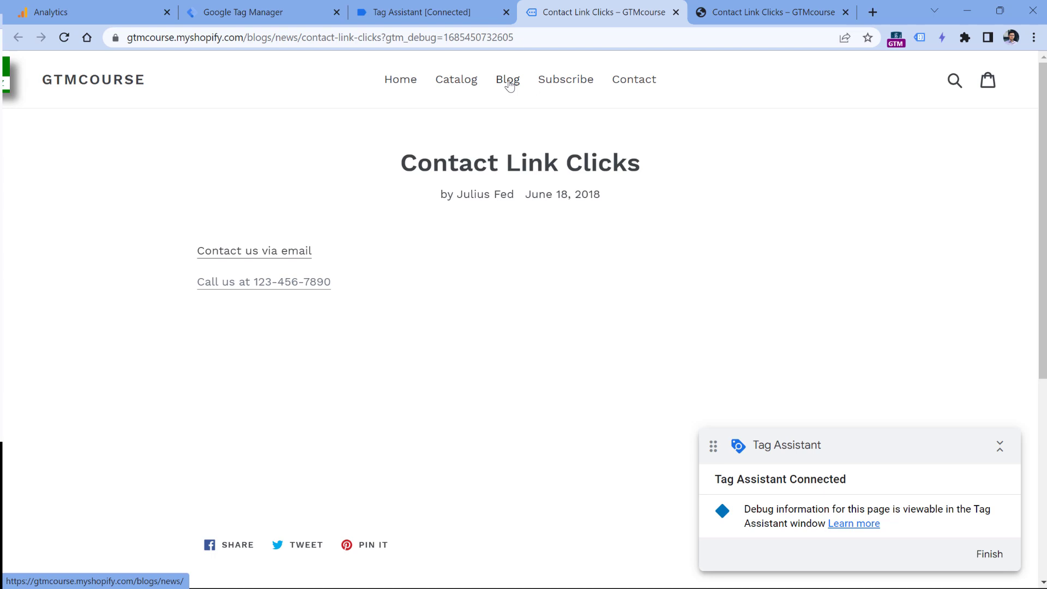
Step: Click a few other site links for comparison, close them, and return to Tag Assistant
left_click(509, 86, "ctrl")
left_click(561, 90, "ctrl")
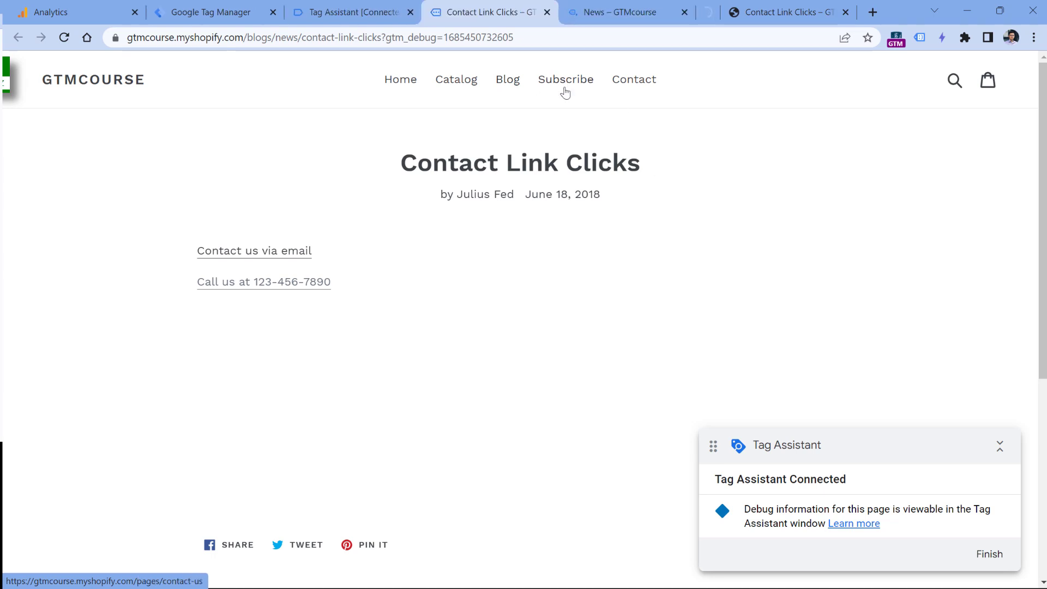
left_click(557, 7)
left_click(603, 12)
left_click(603, 12)
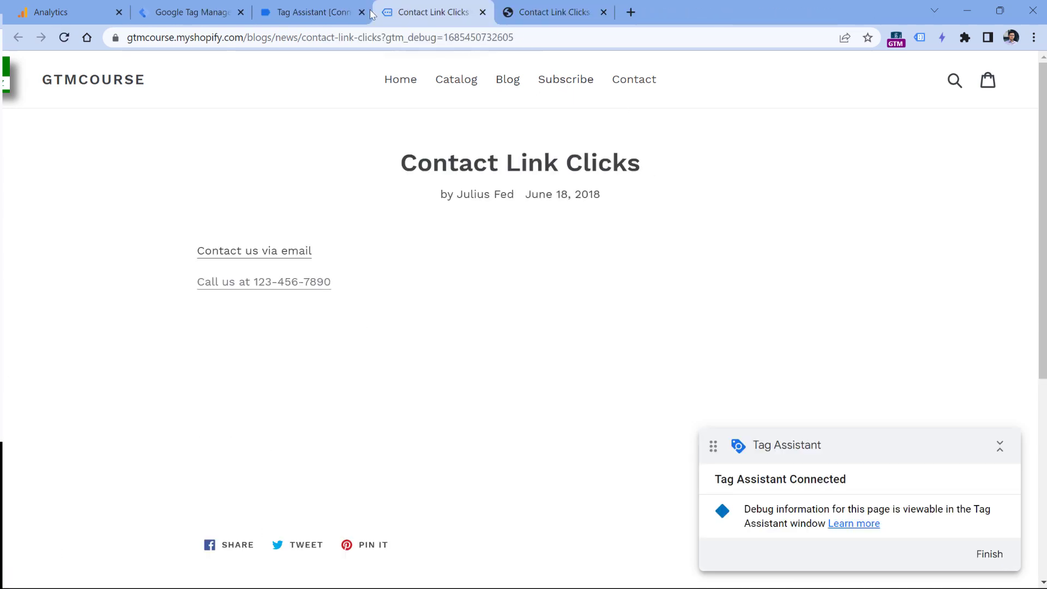
left_click(313, 5)
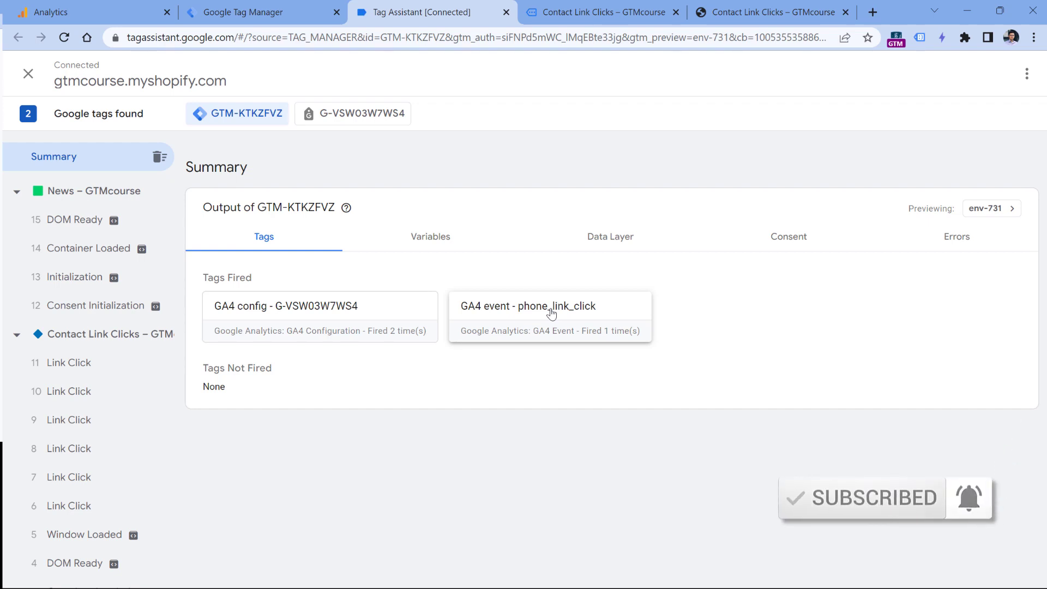
Step: Compare Tags Fired across Link Click events 6–11, confirming phone_link_click fired only on 6
left_click(85, 507)
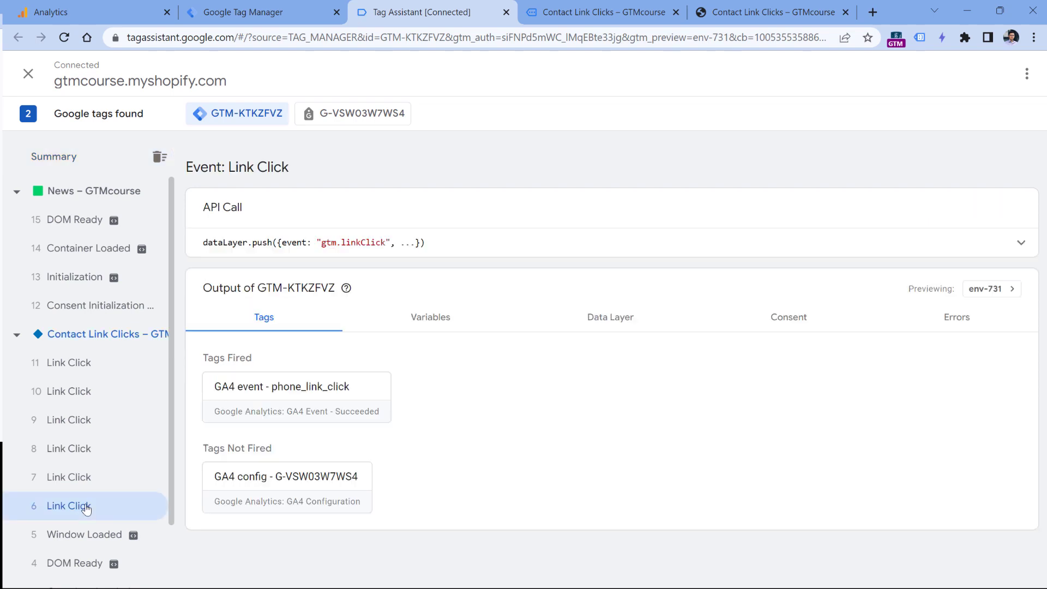
left_click(90, 476)
left_click(87, 448)
left_click(86, 420)
left_click(86, 393)
left_click(85, 363)
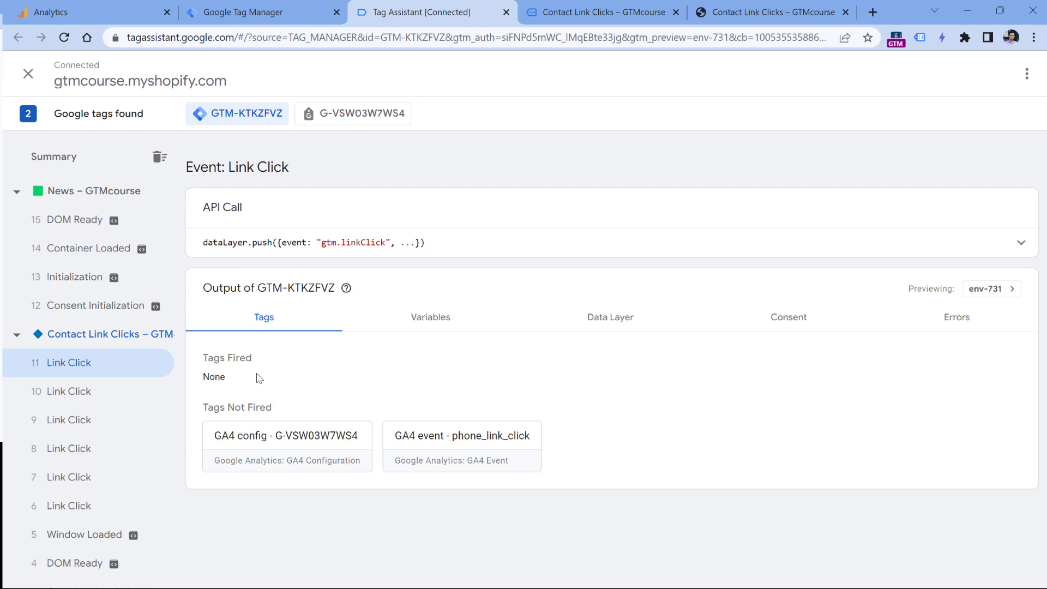
left_click(93, 487)
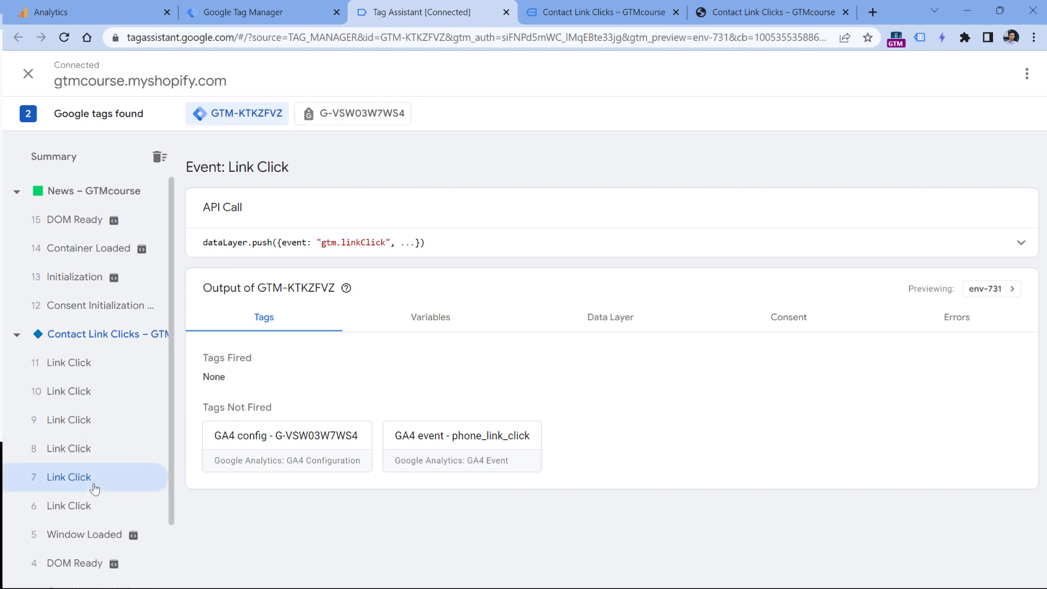
left_click(94, 504)
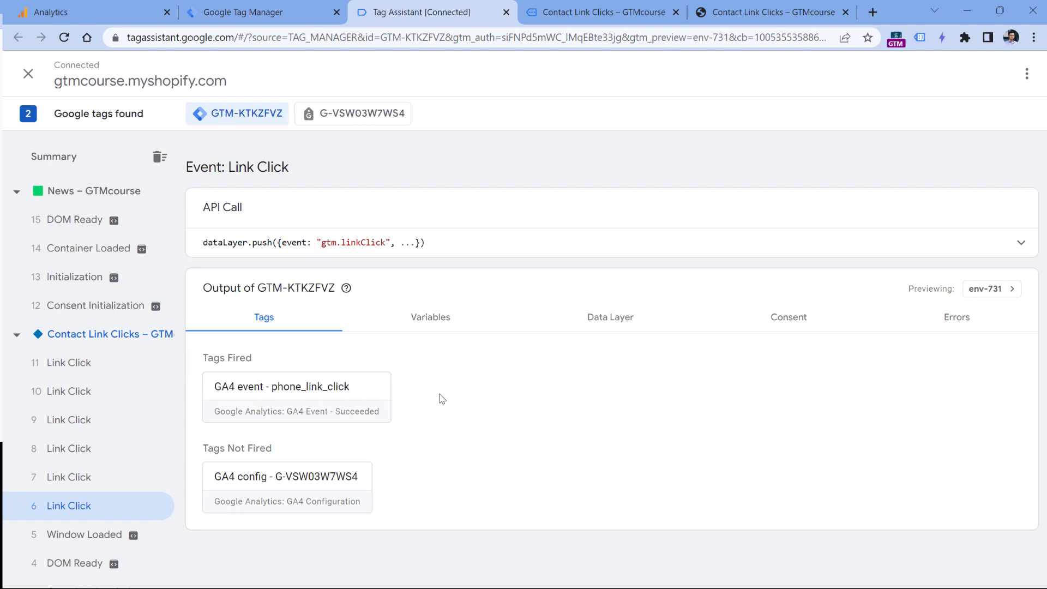
Step: Open GA4 DebugView from Admin and pause the live event stream
left_click(98, 7)
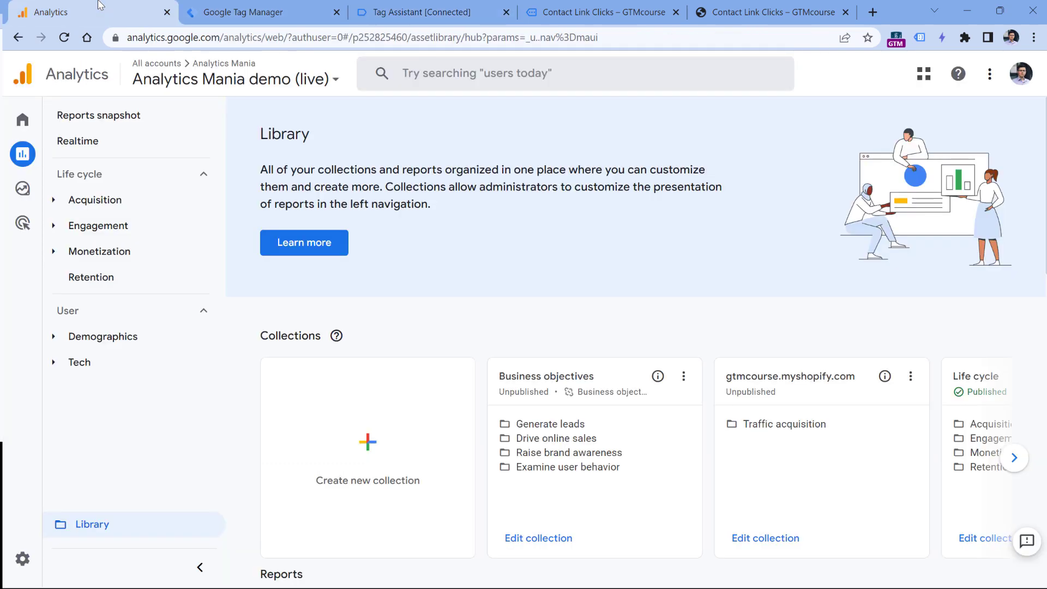
left_click(23, 559)
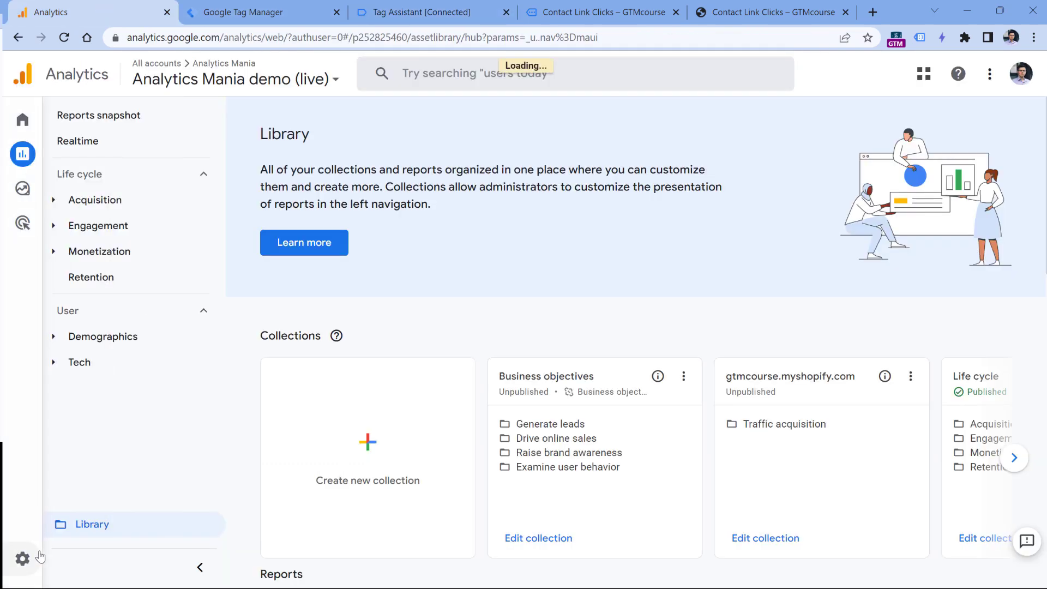
scroll(545, 343, "down", 5)
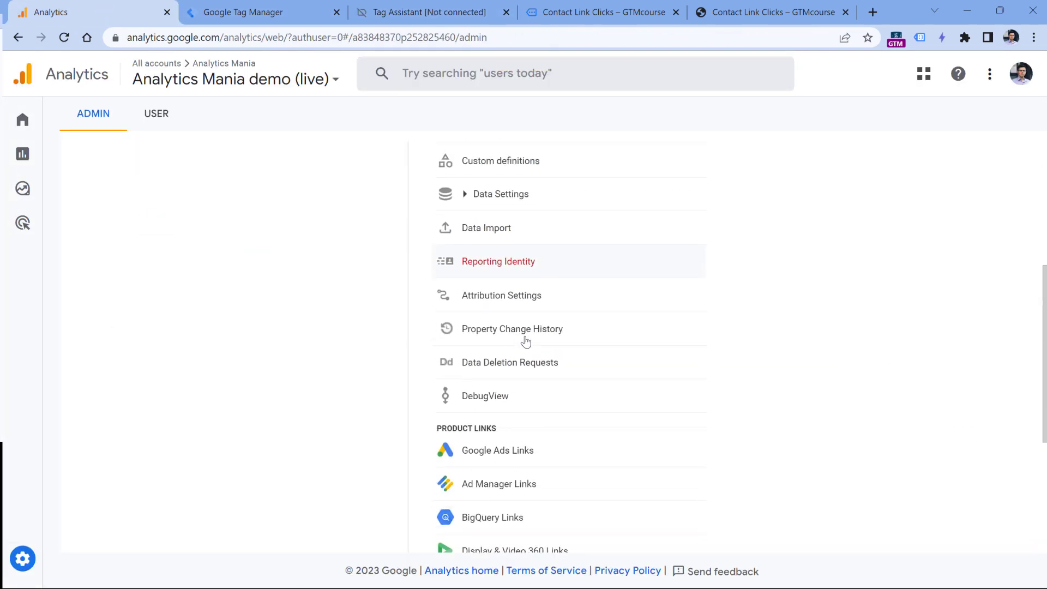
left_click(487, 397)
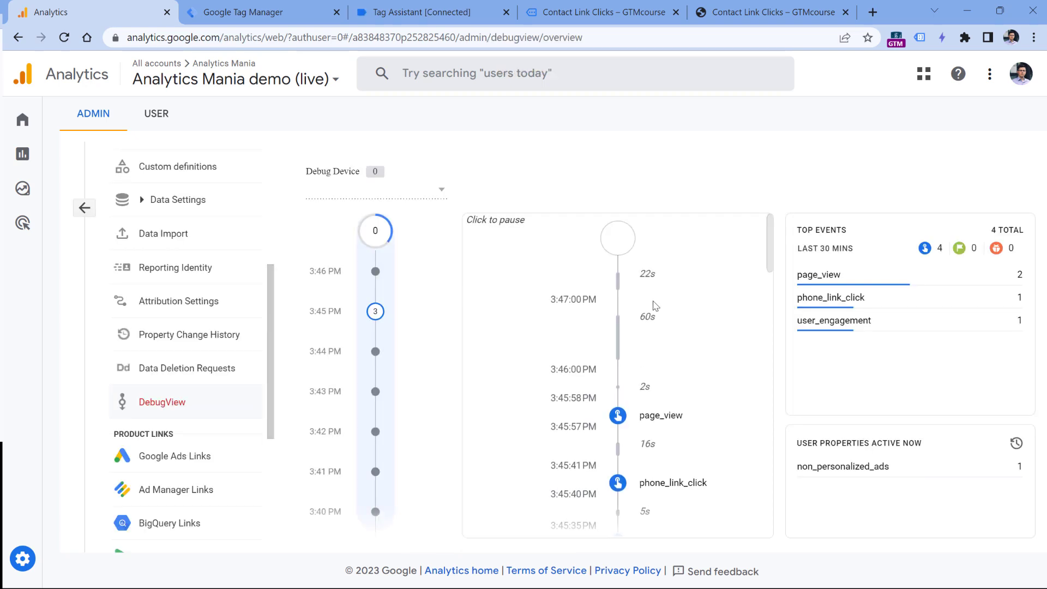
left_click(662, 422)
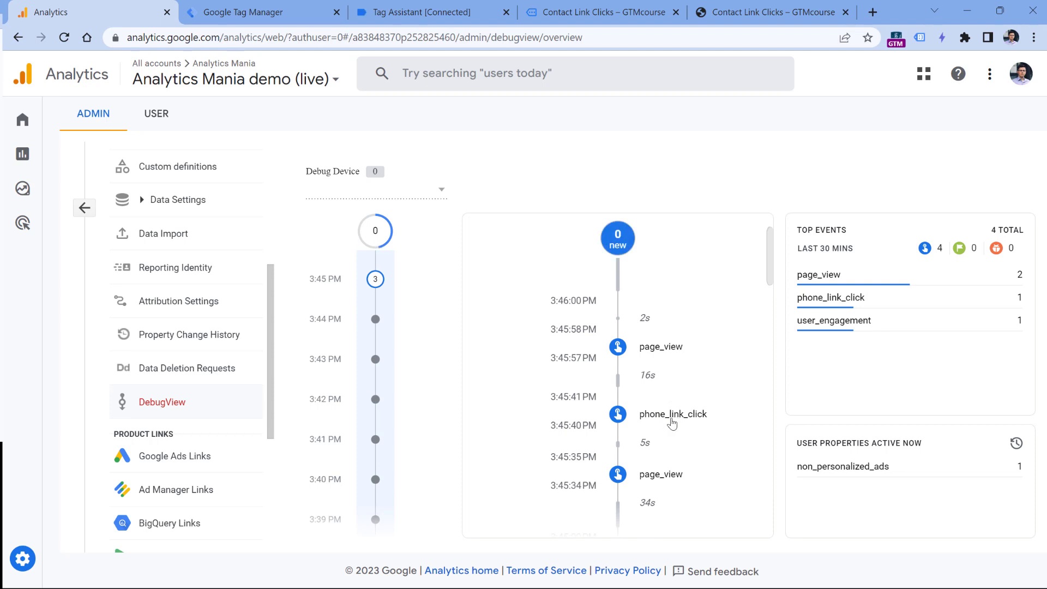
Step: Check the phone_link_click event's captured link_text and link_url parameter values
left_click(675, 418)
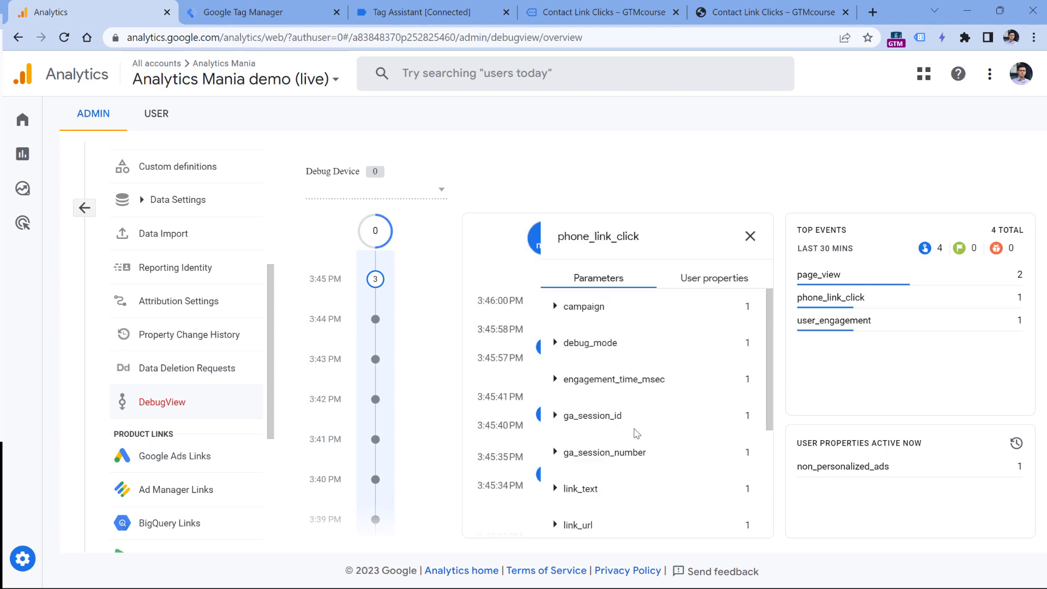
scroll(634, 431, "down", 2)
left_click(557, 422)
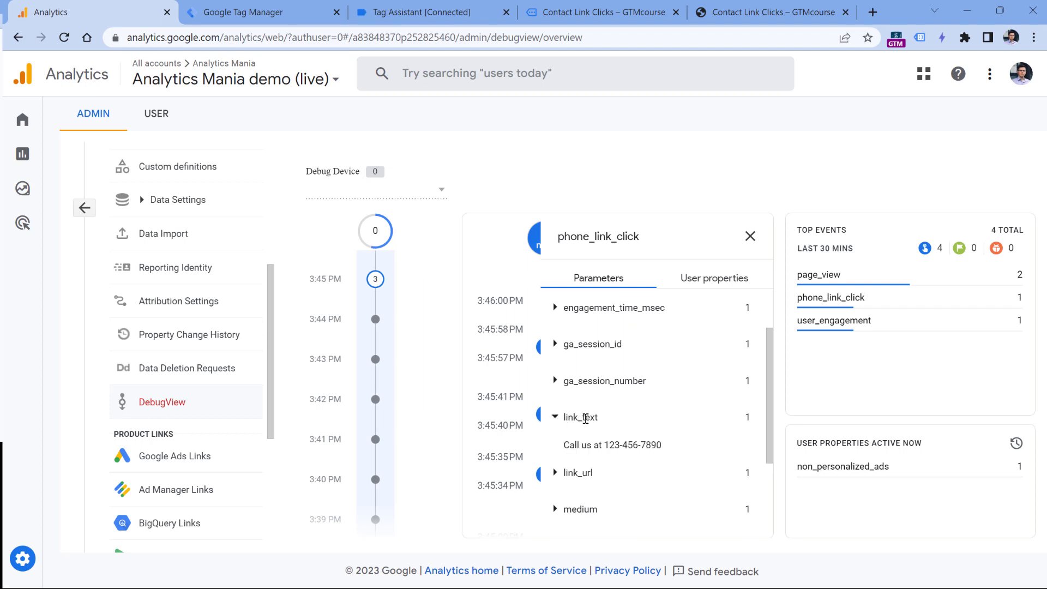
left_click(555, 473)
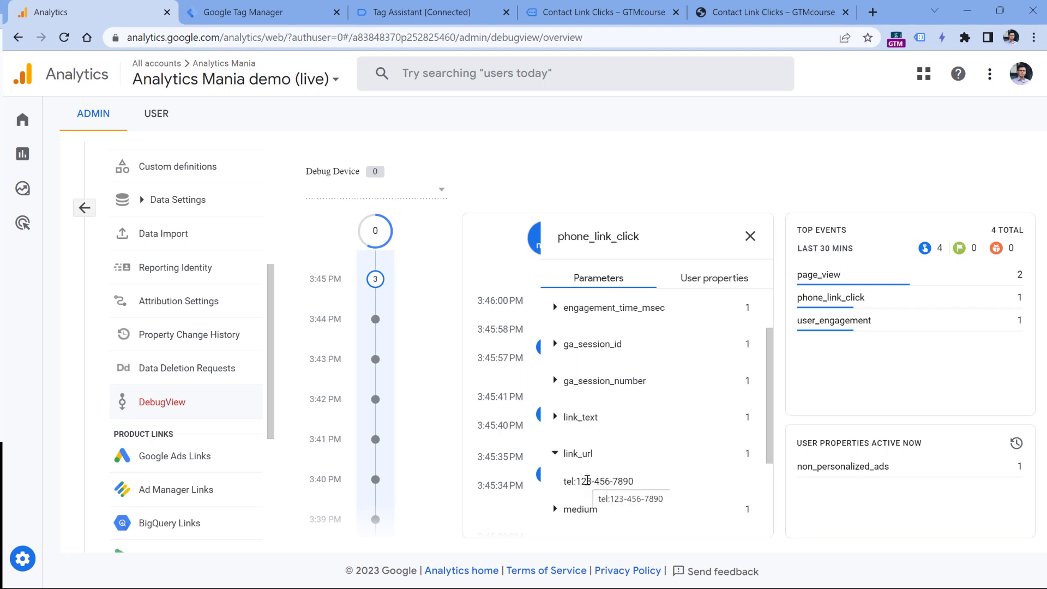
left_click(750, 236)
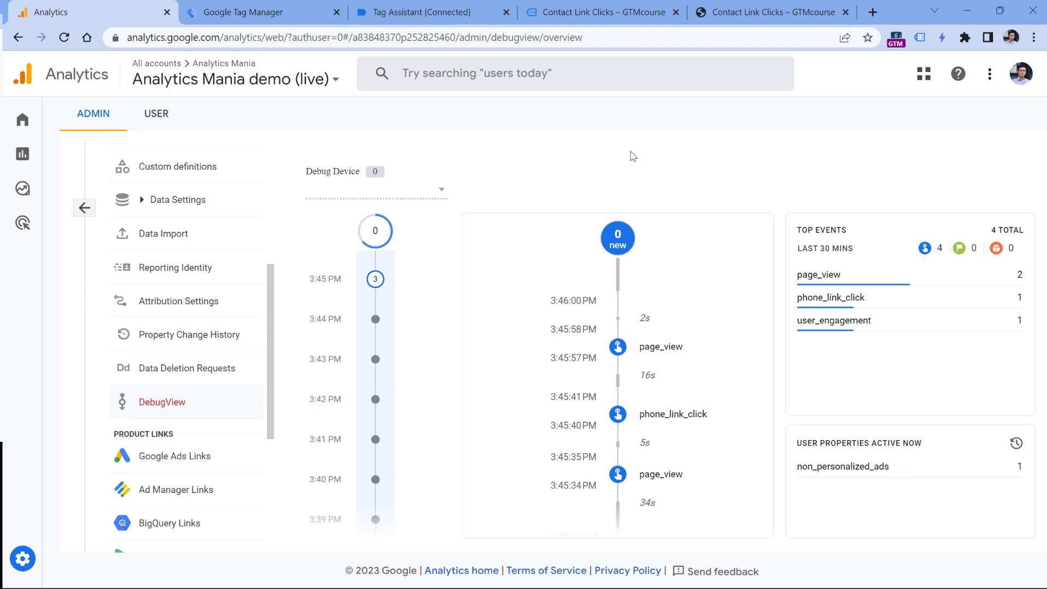
left_click(256, 12)
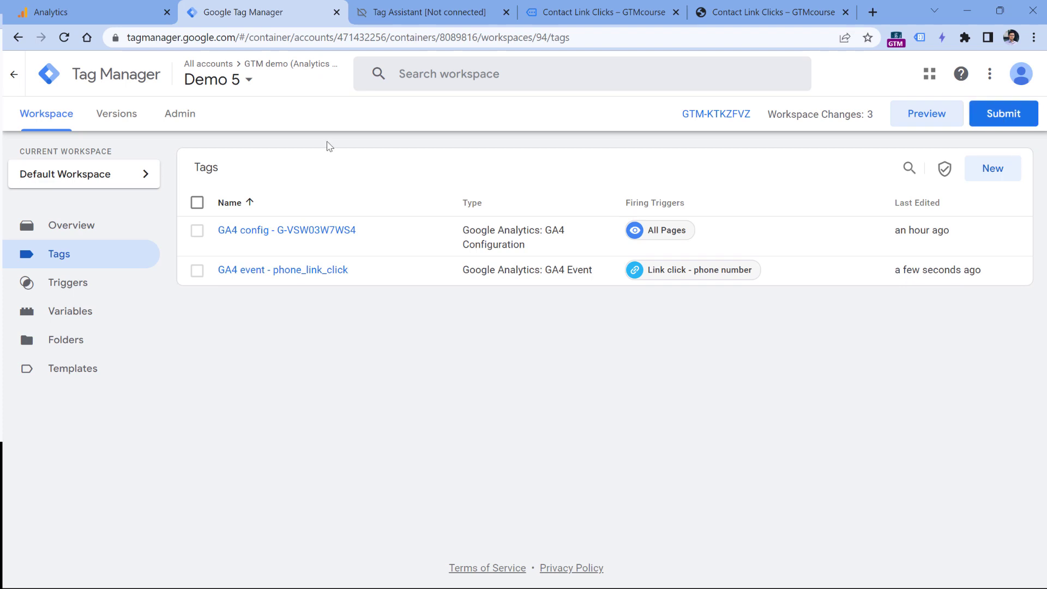
Step: Go back to the Analytics tab and open the Reports snapshot
left_click(106, 10)
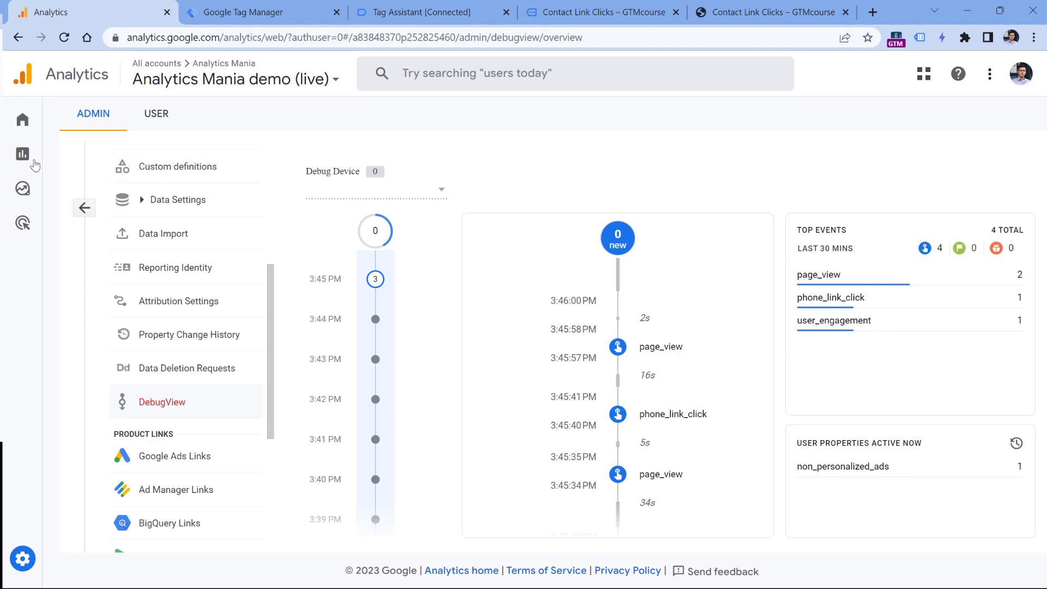
left_click(58, 156)
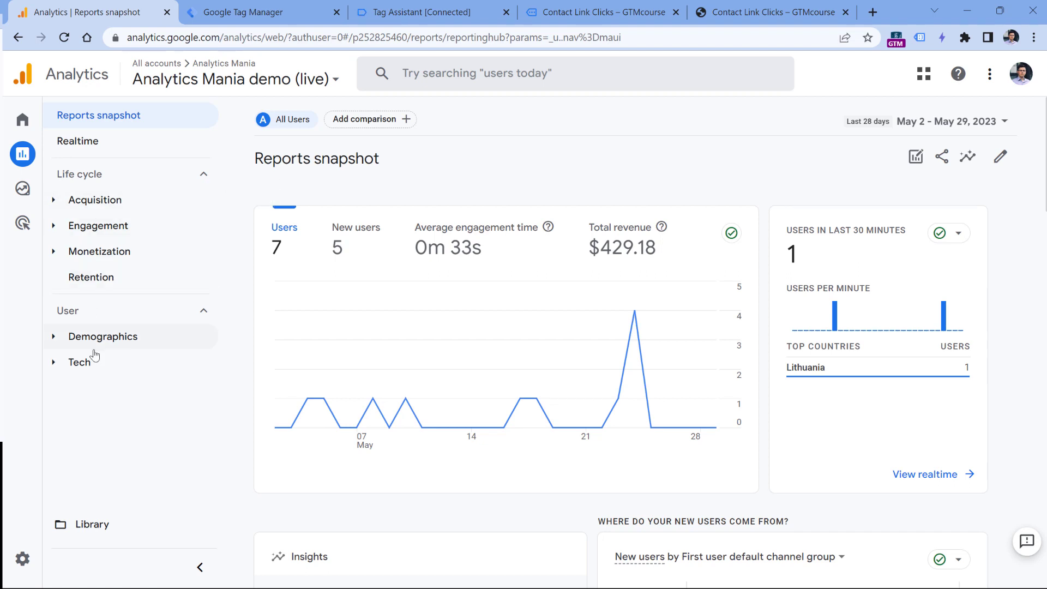
Step: Open the Engagement Events report and page to events 11–16, showing contact_link_click
left_click(54, 202)
left_click(52, 201)
left_click(53, 226)
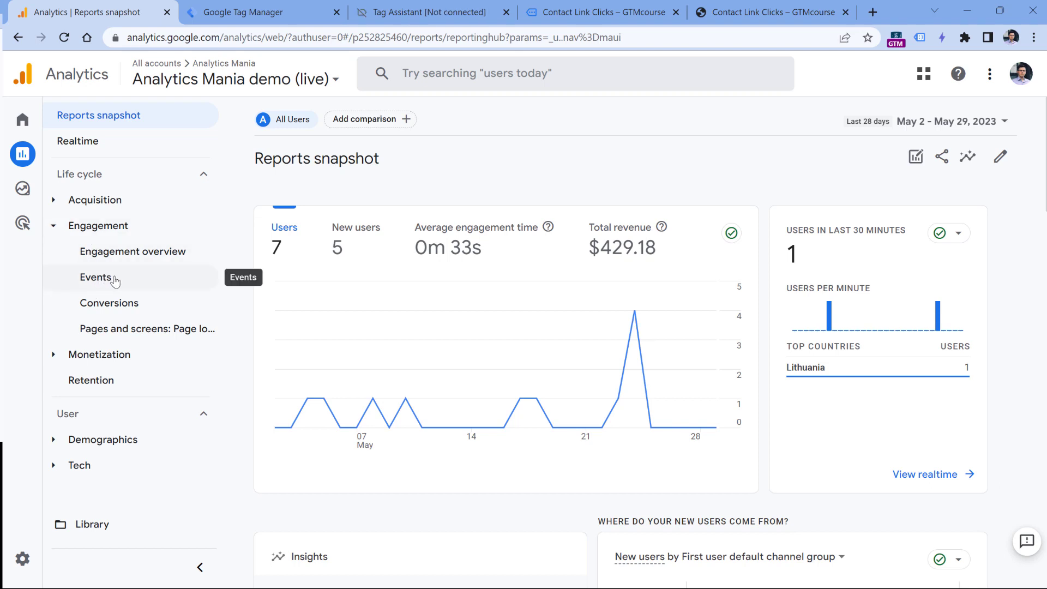
left_click(115, 279)
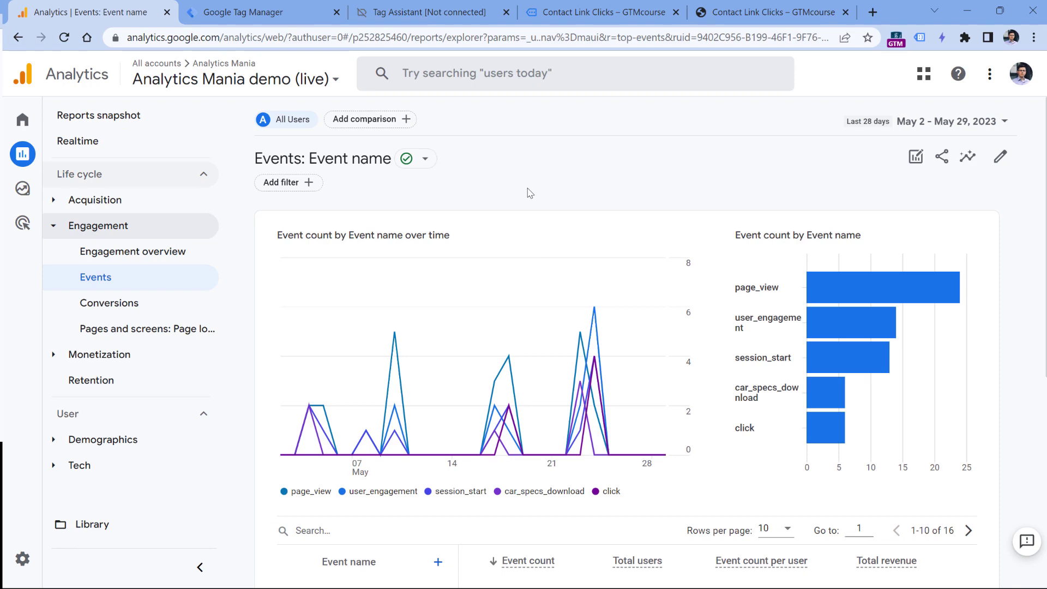
scroll(436, 328, "down", 7)
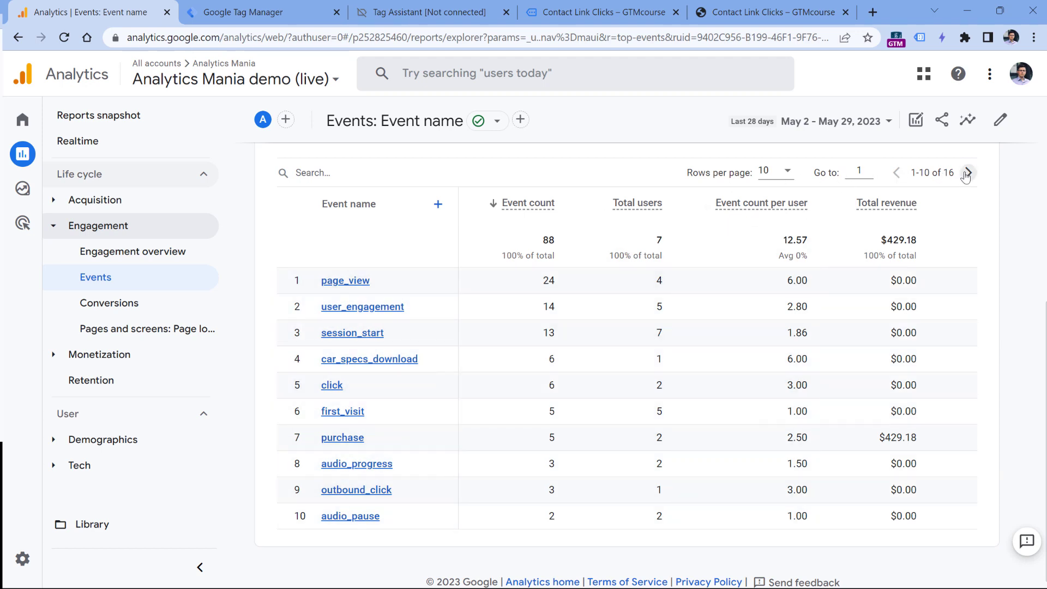
left_click(968, 173)
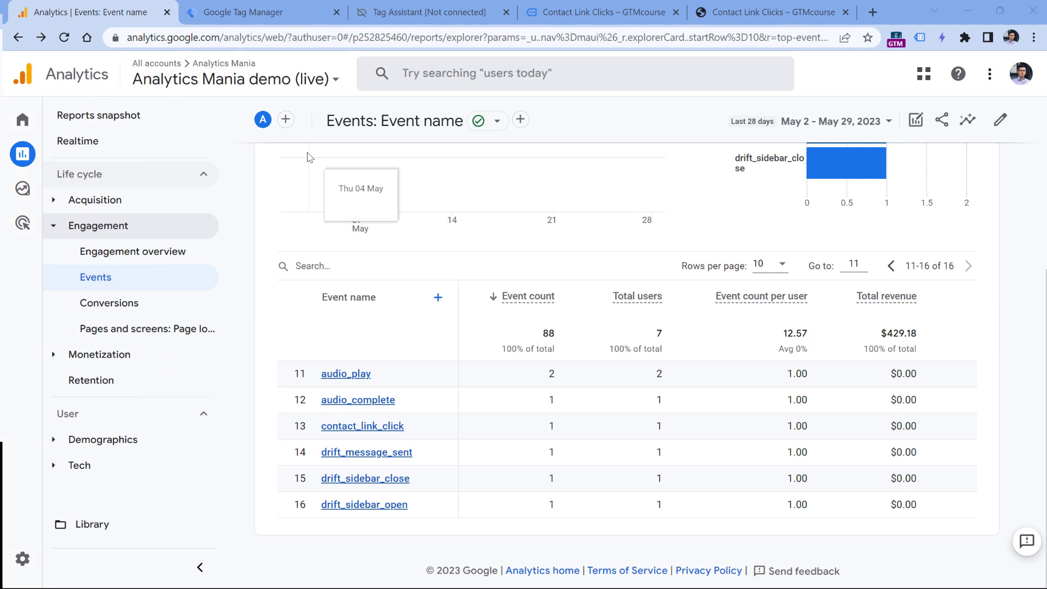
Step: Start a blank exploration and import Event name and Link URL as dimensions
left_click(32, 190)
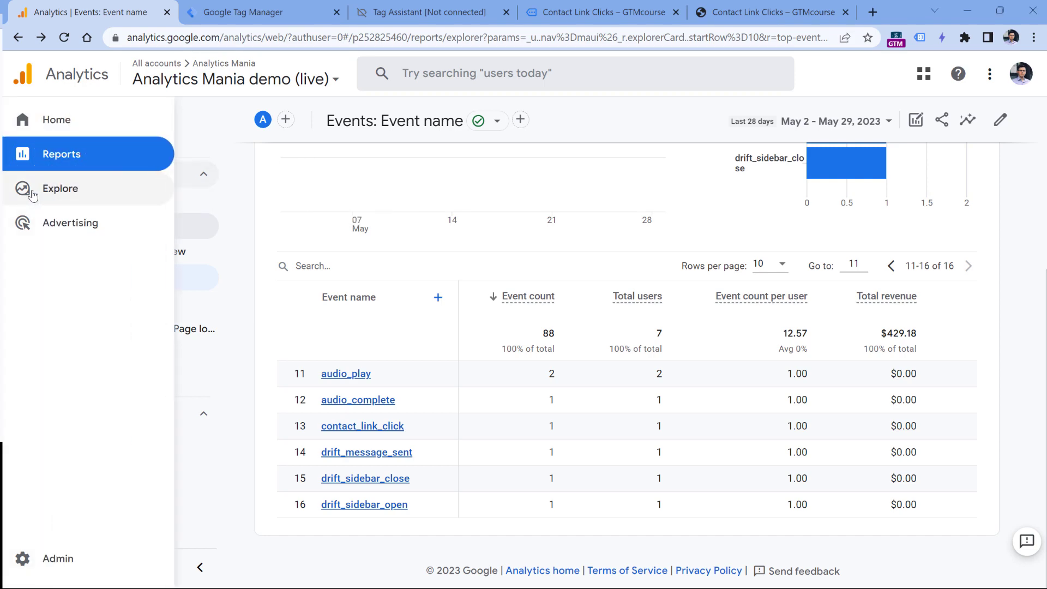
left_click(241, 248)
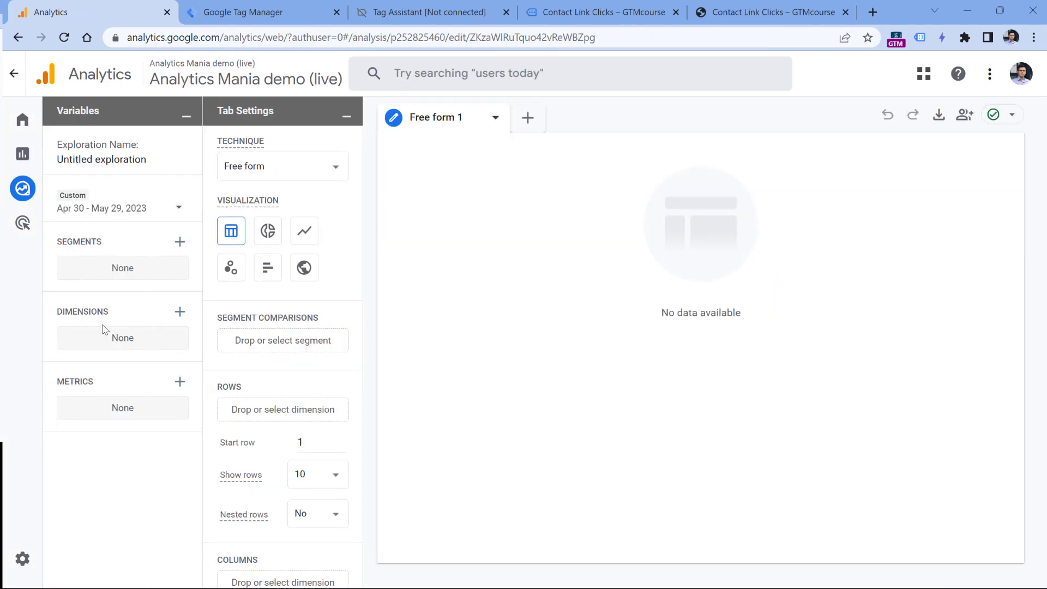
left_click(180, 315)
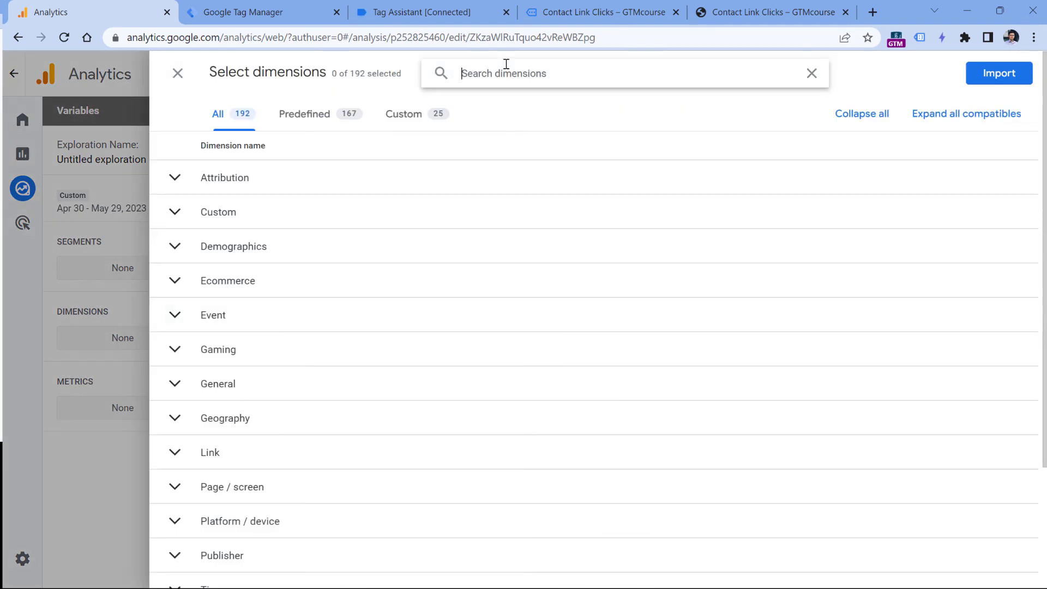
type("event name")
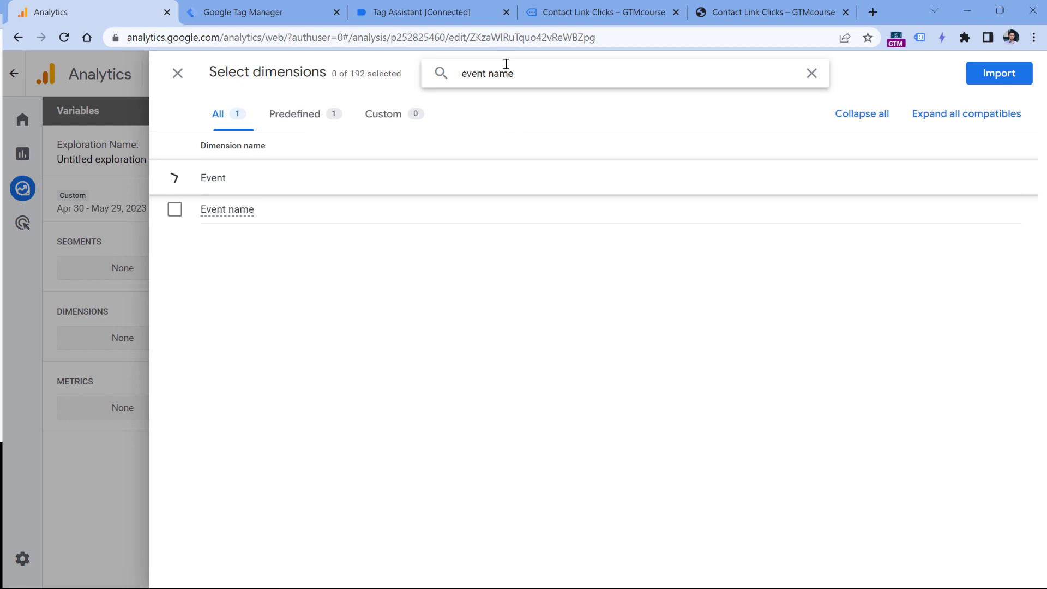
key("Return")
type("link")
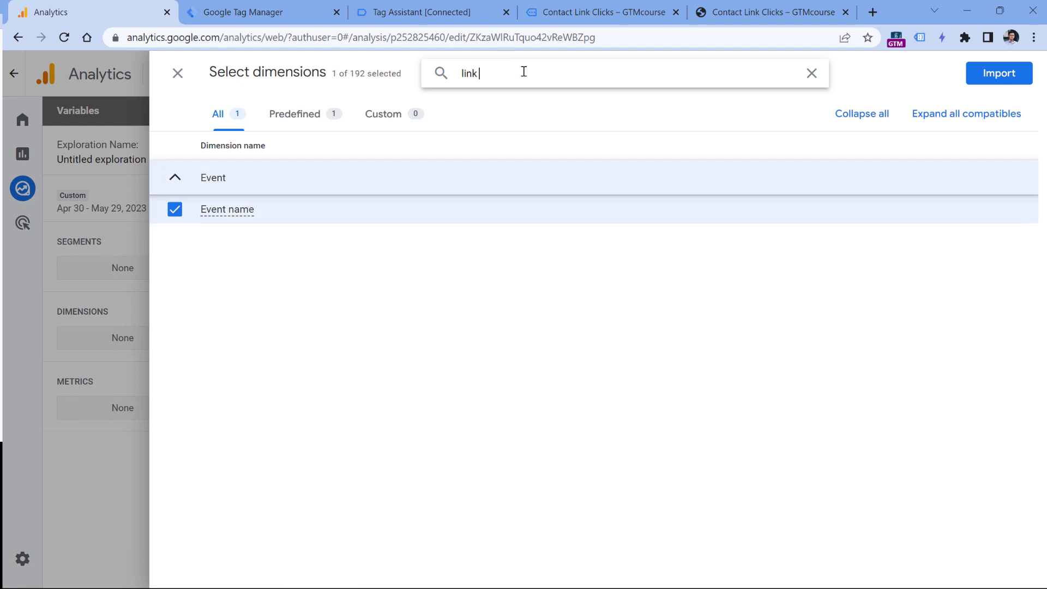
type(" url")
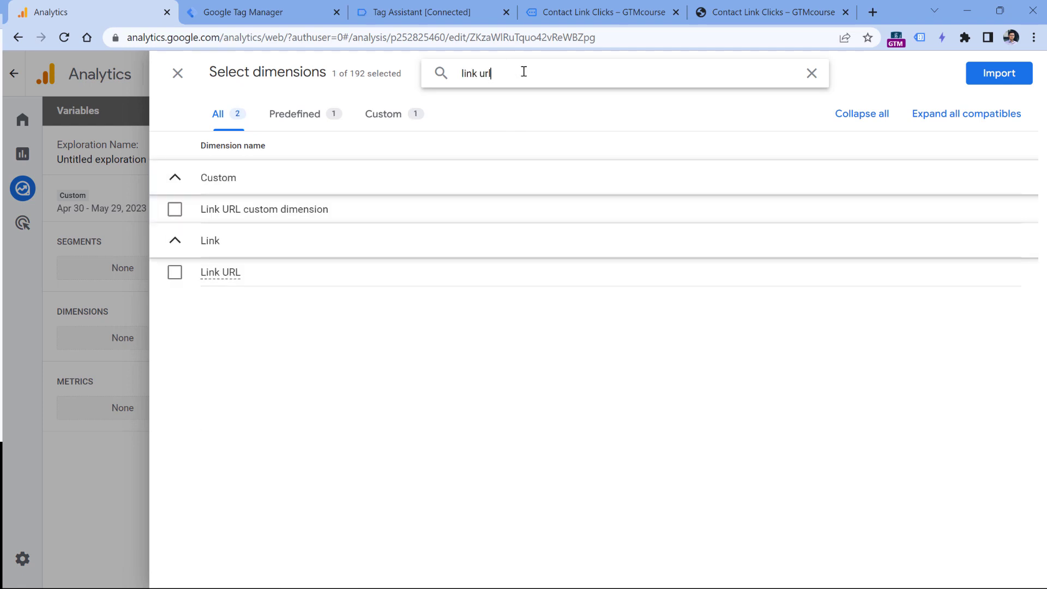
left_click(175, 272)
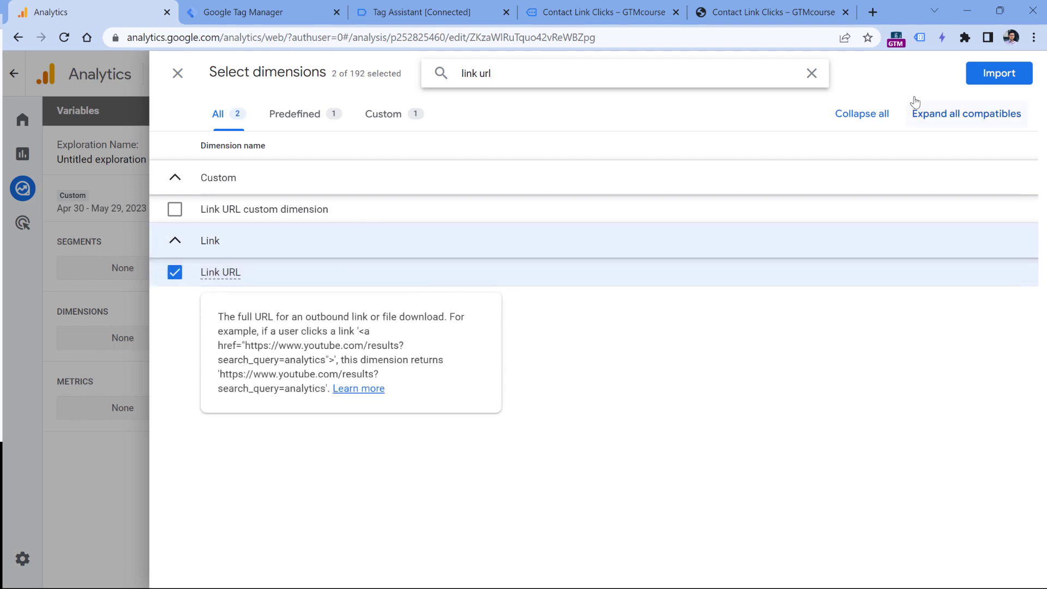
left_click(994, 77)
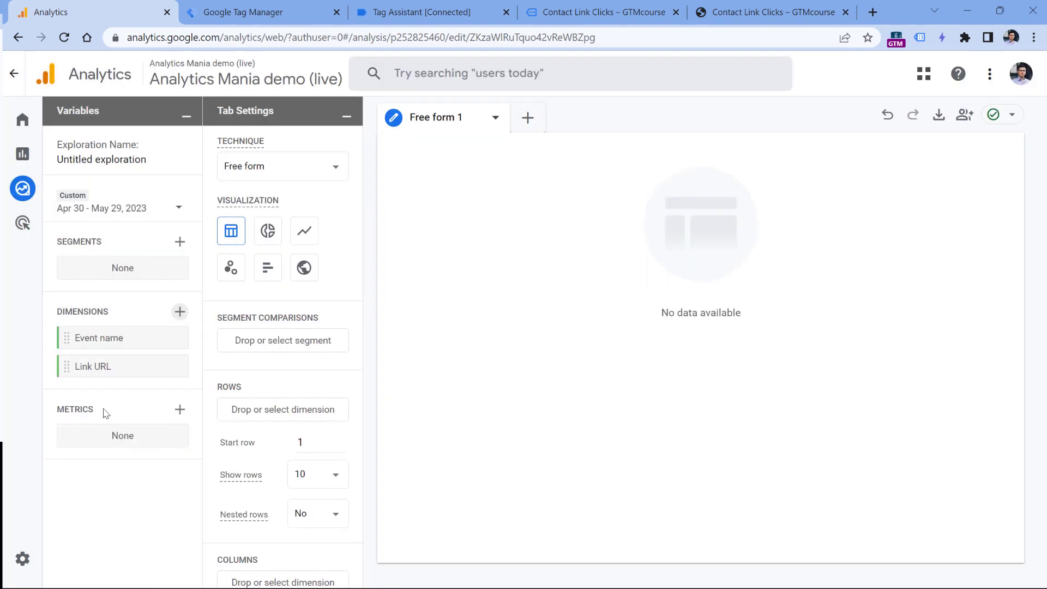
Step: Import Event count and Total users as the exploration's metrics
left_click(180, 413)
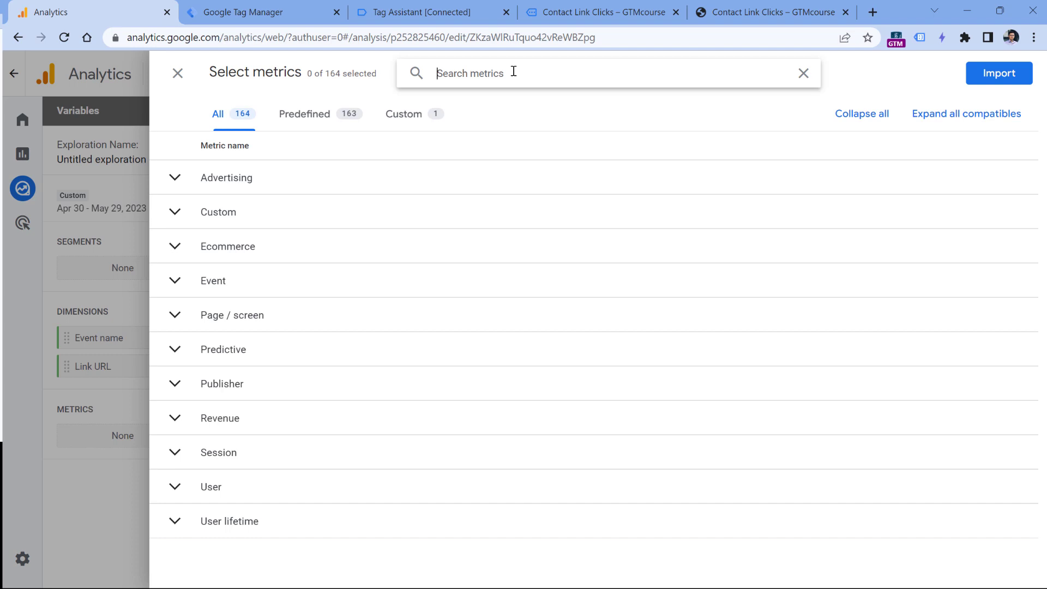
type("event count")
key("Return")
type("total users")
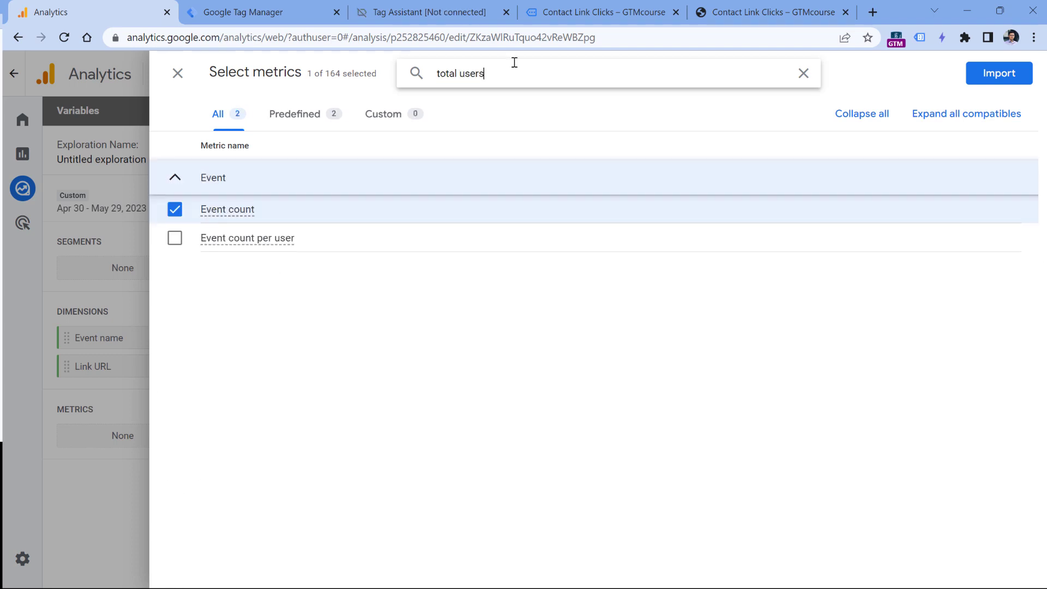
key("Return")
left_click(1003, 87)
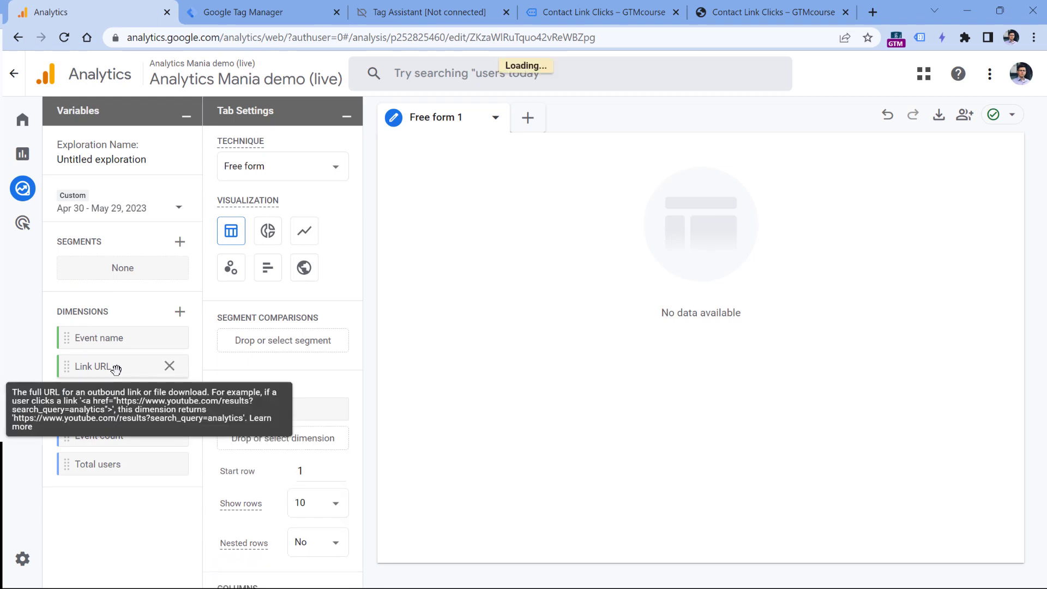
Step: Lay out the table with Link URL as rows and Event count and Total users as values
left_click_drag(116, 369, 263, 409)
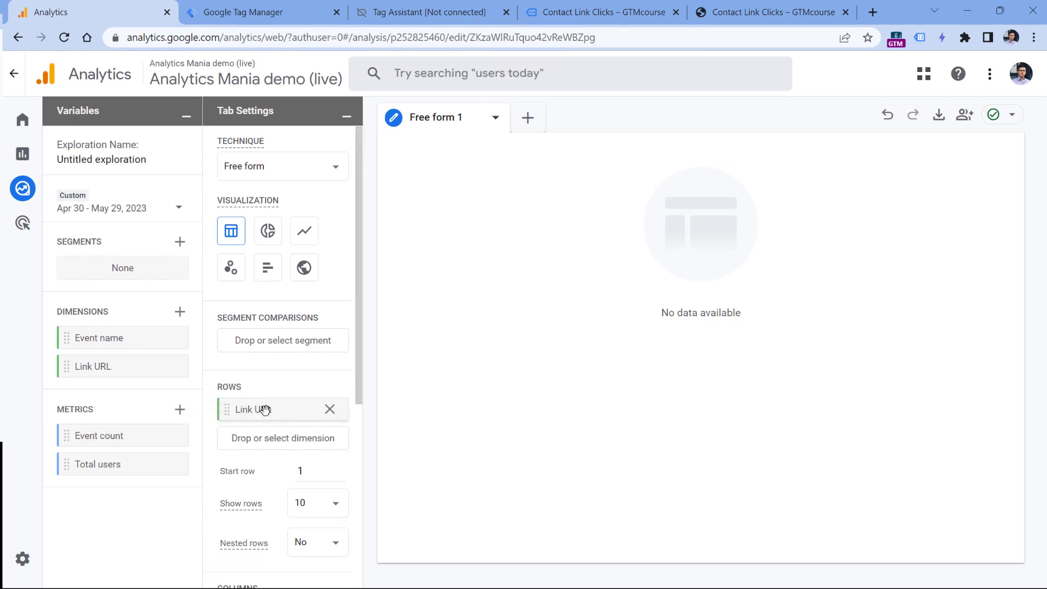
double_click(103, 436)
double_click(103, 465)
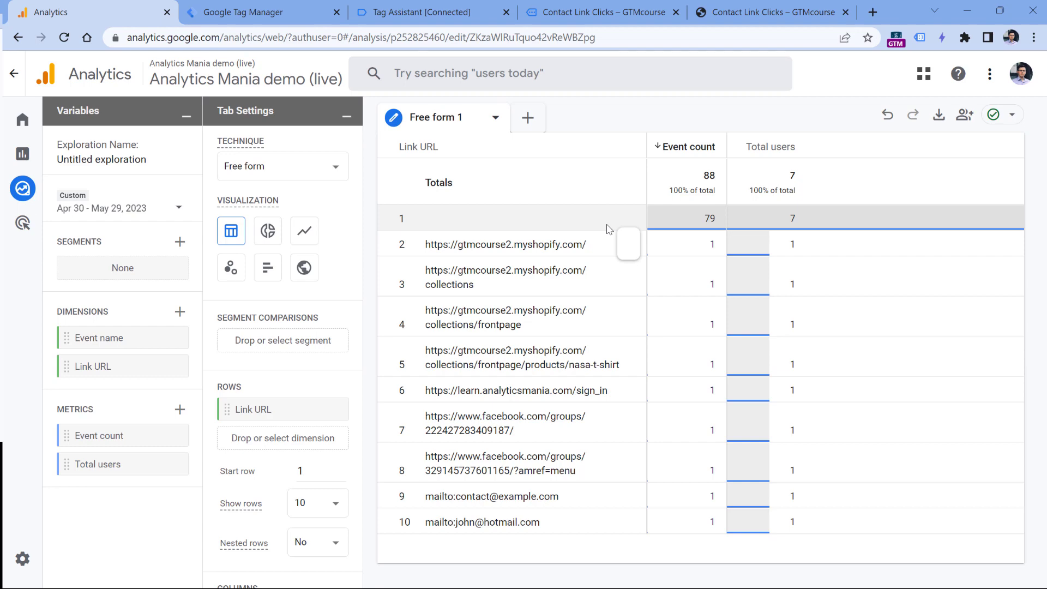
key("ctrl+Tab")
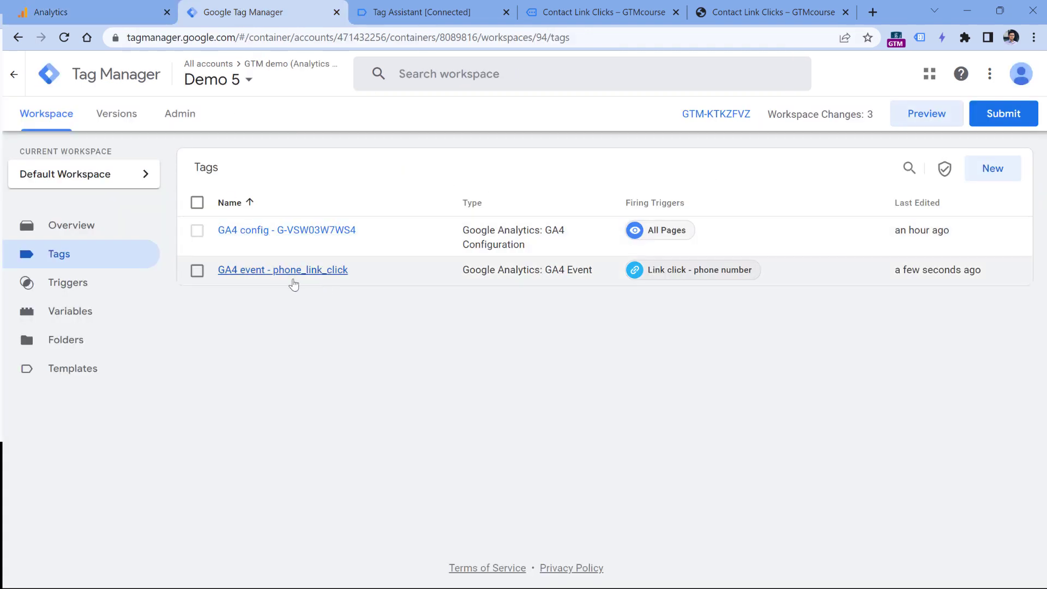
key("ctrl+shift+Tab")
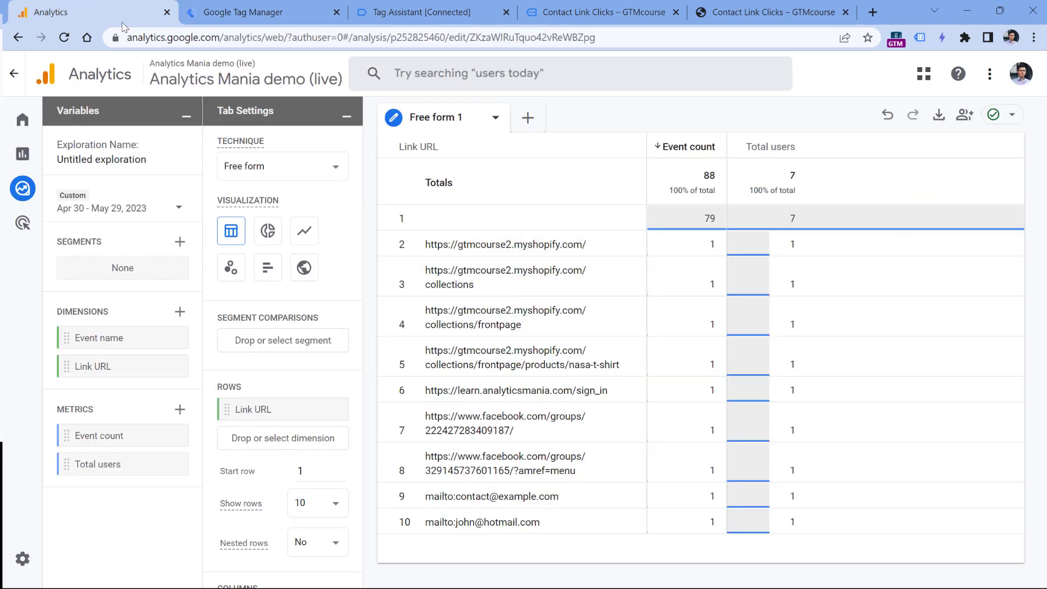
Step: Add a filter where Event name exactly matches phone_link_click and apply it
scroll(299, 289, "down", 6)
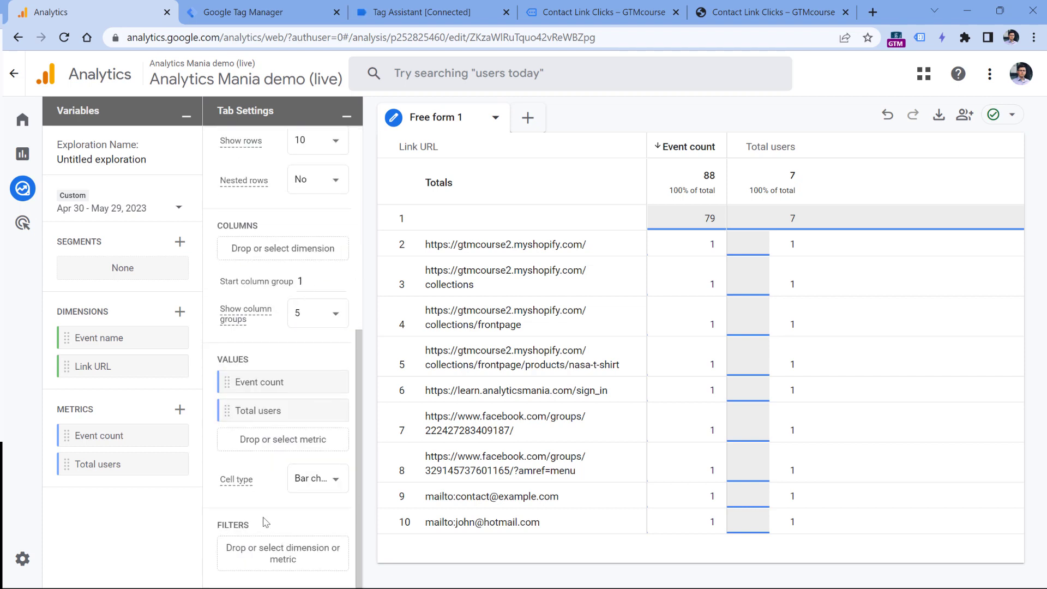
left_click(281, 556)
left_click(323, 431)
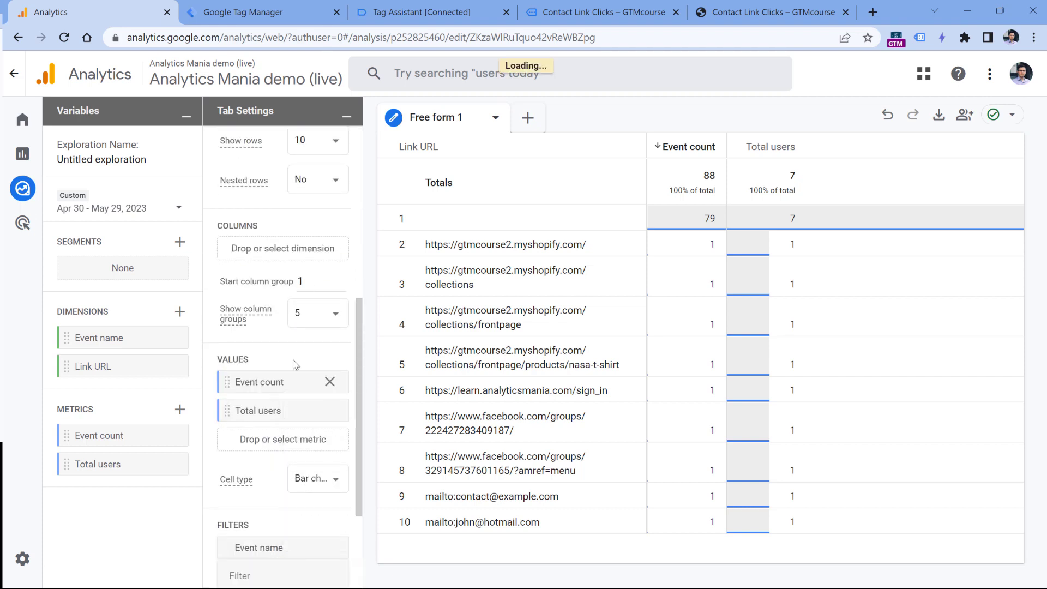
left_click(271, 452)
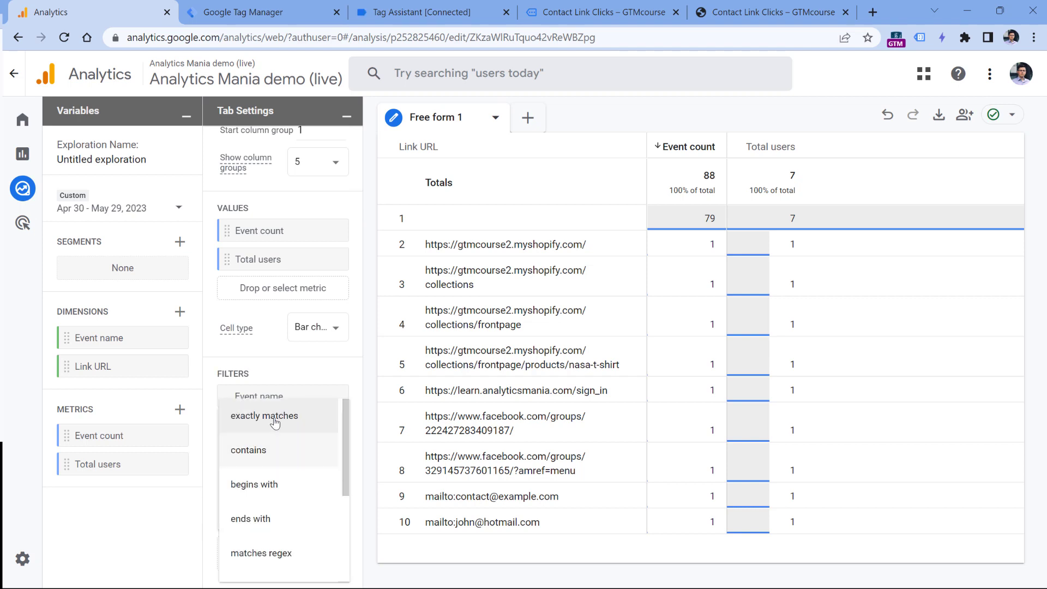
left_click(276, 420)
left_click(267, 478)
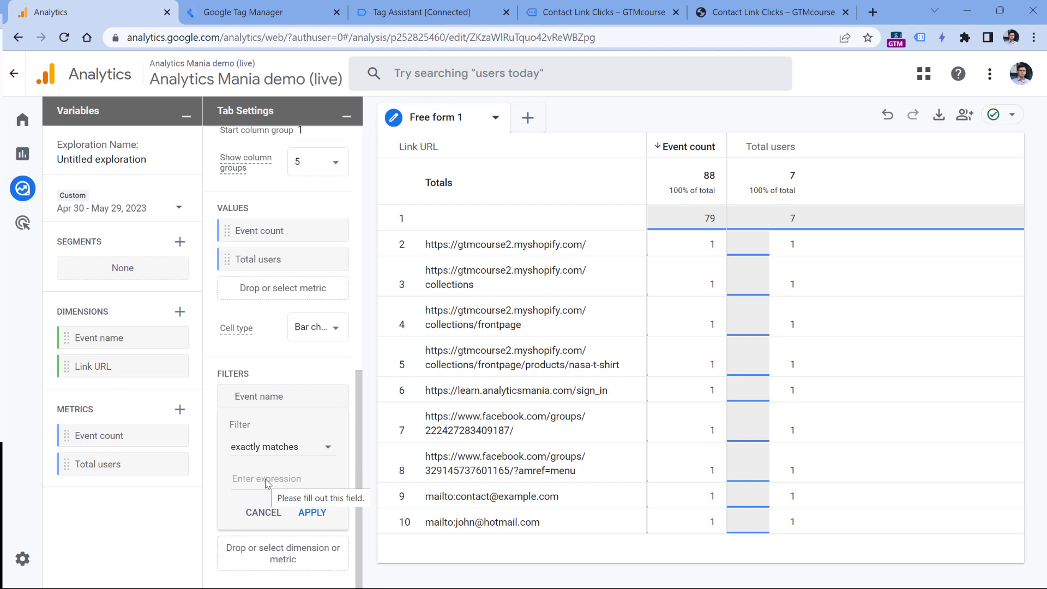
key("ctrl+Tab")
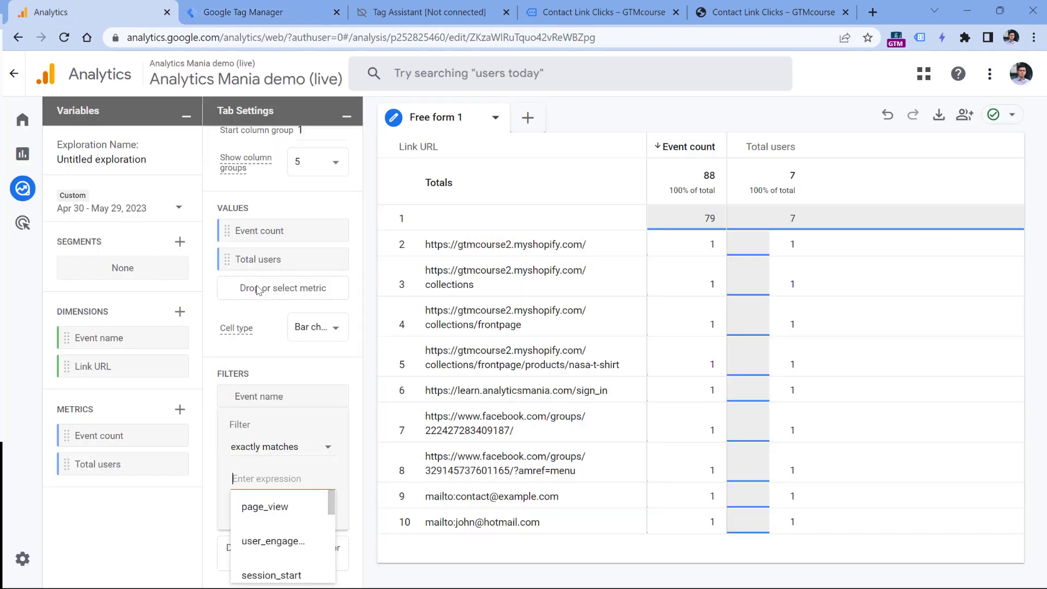
type("phone_link_click")
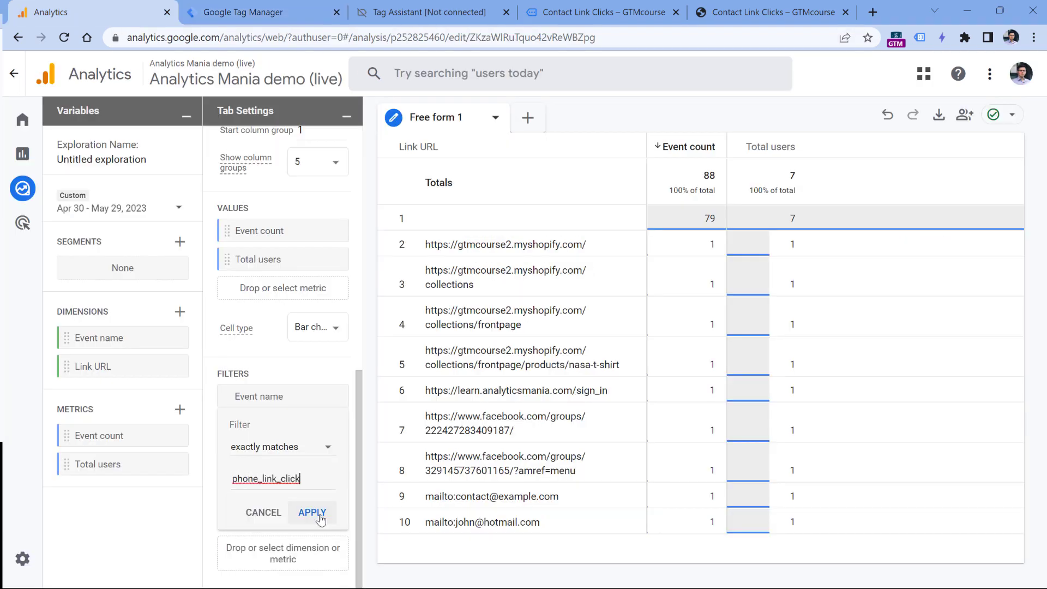
left_click(311, 510)
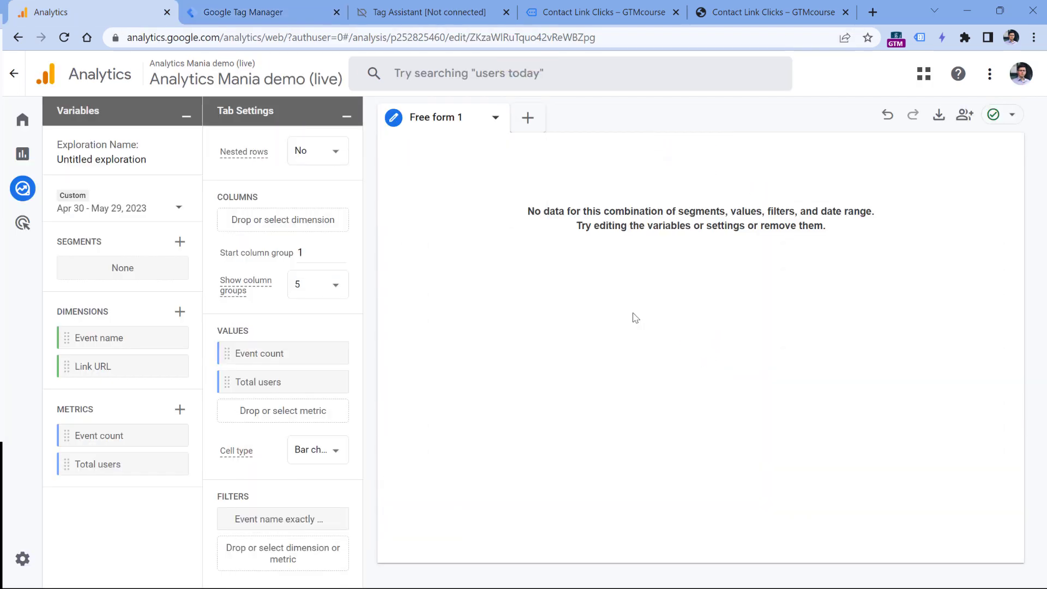